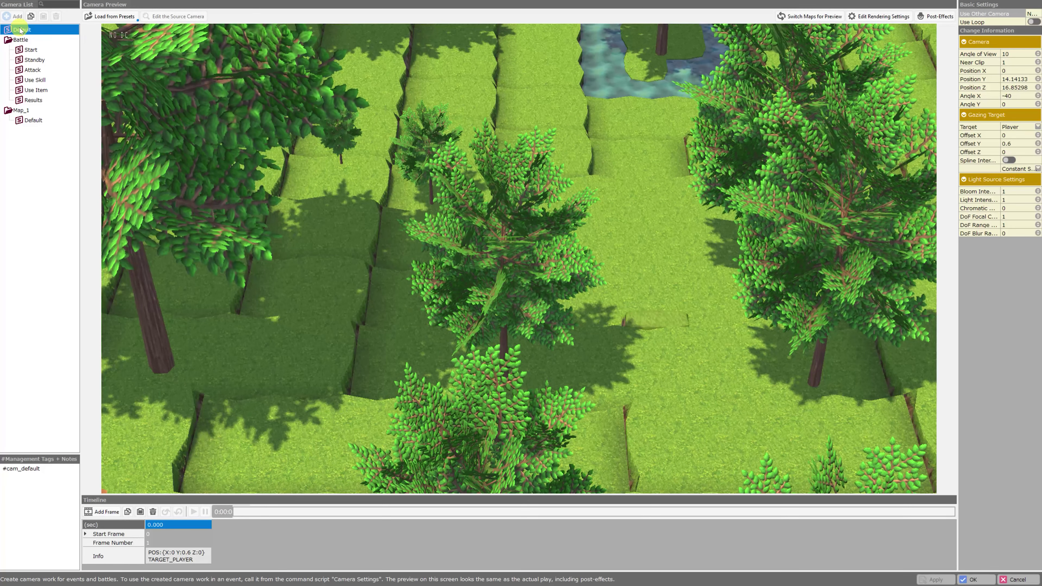
Step: Swing the Default camera around the player and zoom it to try different viewing angles
mouse_move(453, 229)
mouse_down()
mouse_move(256, 226)
mouse_move(456, 248)
mouse_move(488, 263)
mouse_move(276, 242)
mouse_move(425, 217)
mouse_move(638, 226)
mouse_move(630, 252)
mouse_move(654, 229)
mouse_move(724, 247)
mouse_move(672, 237)
mouse_up()
scroll(558, 238, up, 5)
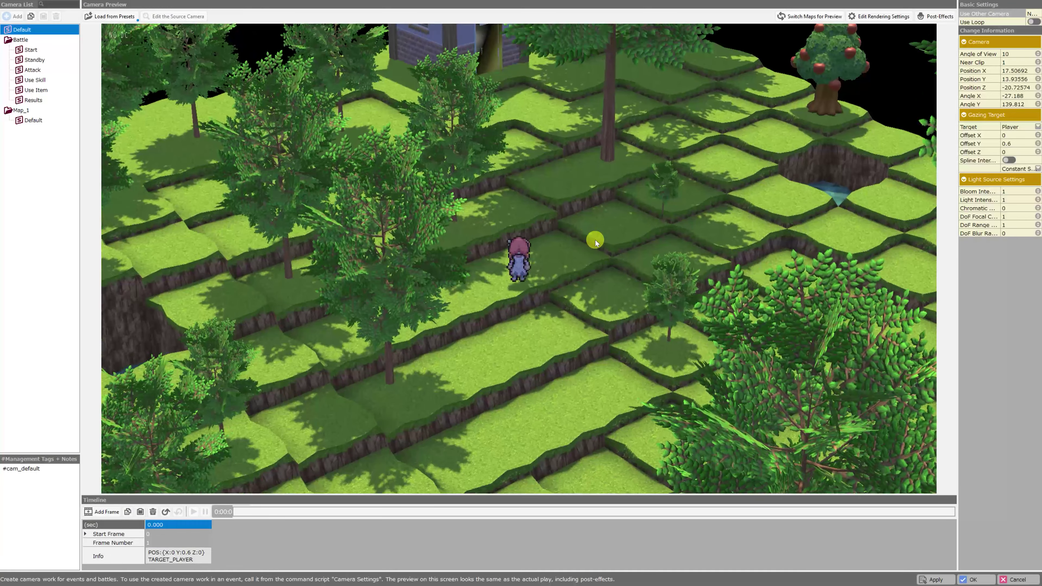
mouse_move(596, 240)
mouse_down()
mouse_move(988, 333)
mouse_move(723, 249)
mouse_move(570, 237)
mouse_move(980, 178)
mouse_move(1020, 159)
mouse_up()
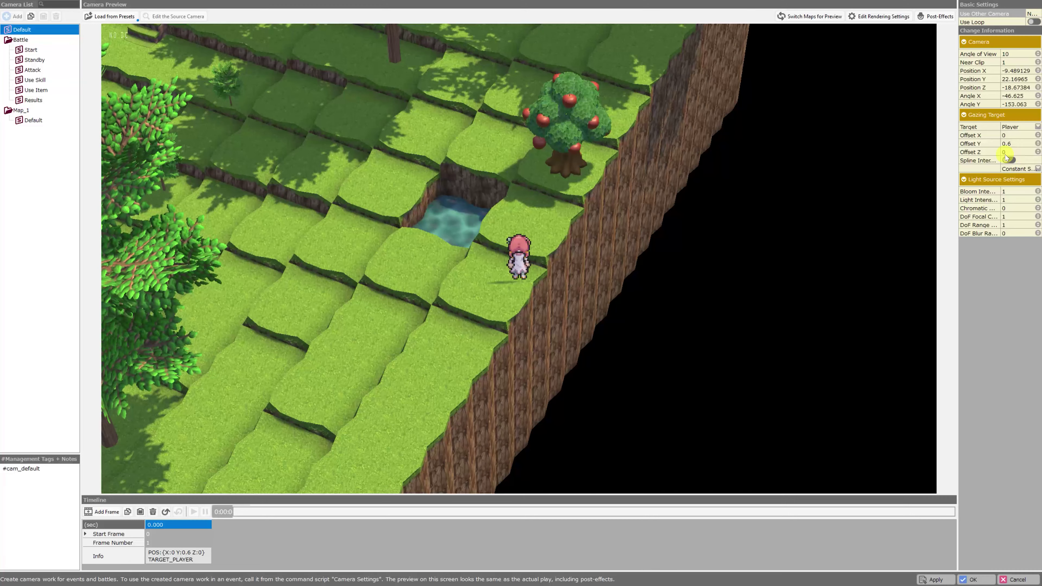
key(a)
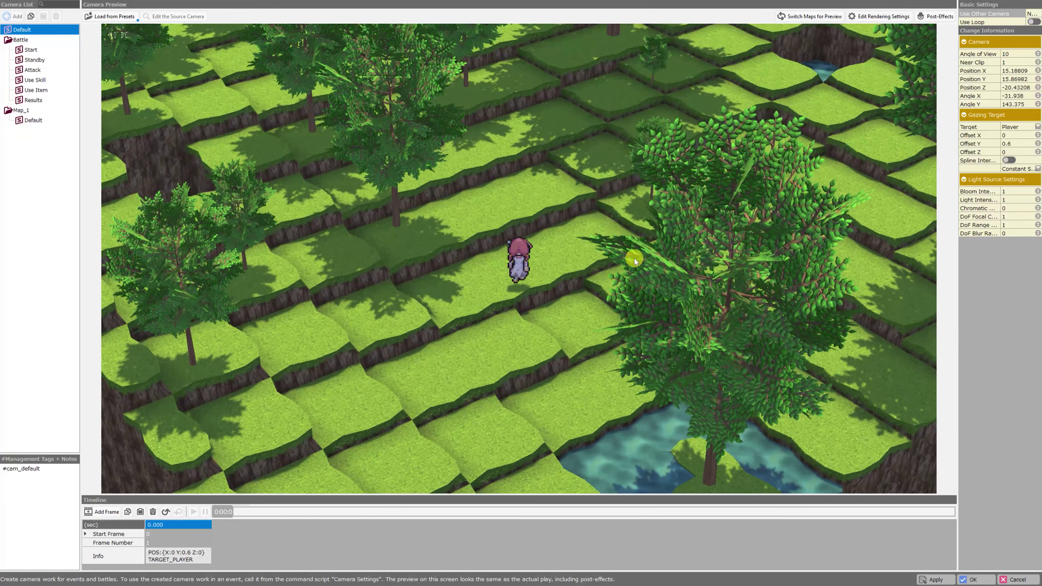
right_drag(634, 262, 632, 257)
scroll(582, 250, up, 3)
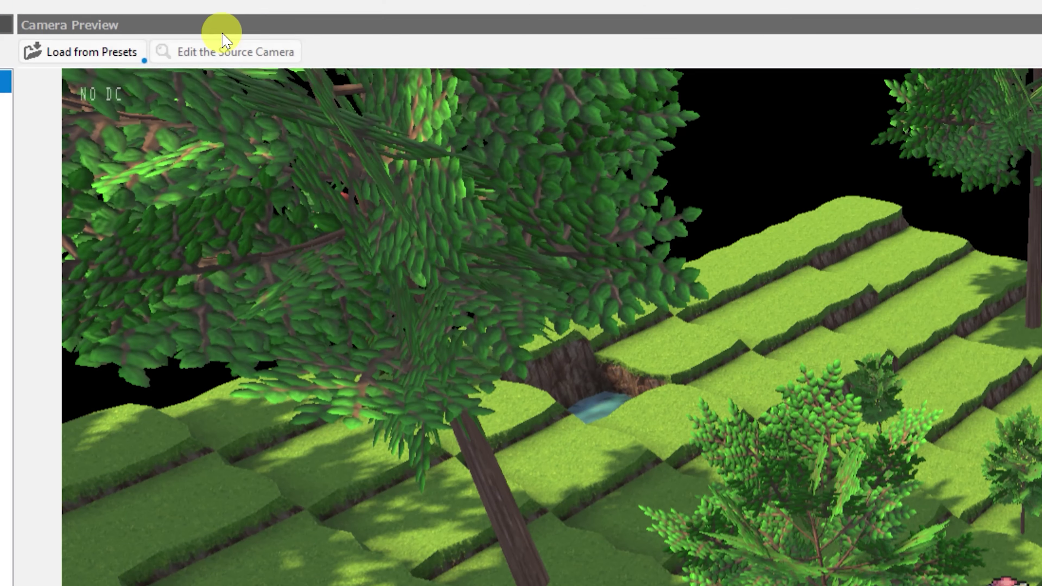
Step: Try the Third Person View and First Person View presets on the Default camera
click(87, 51)
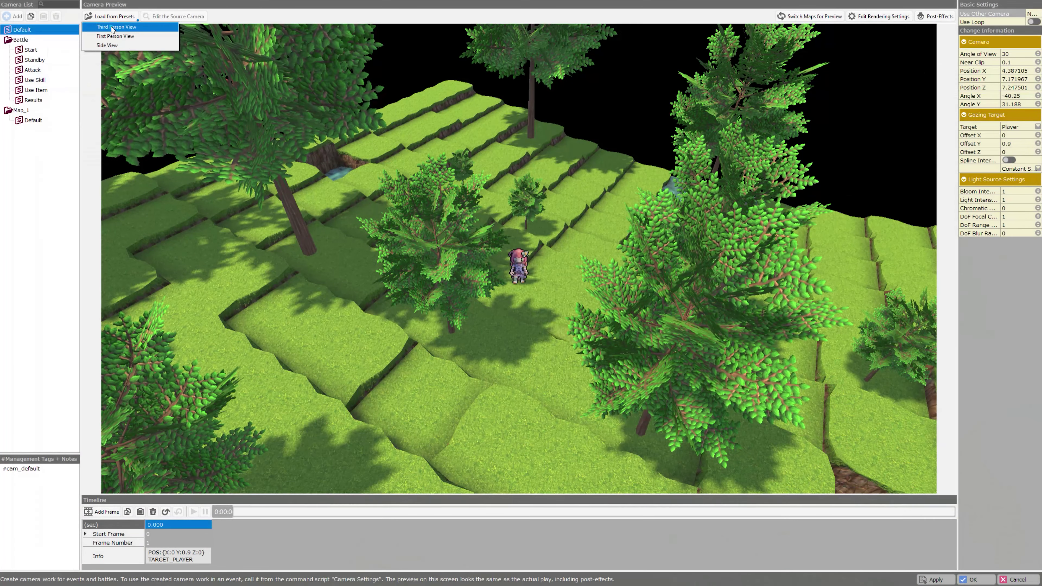
click(112, 27)
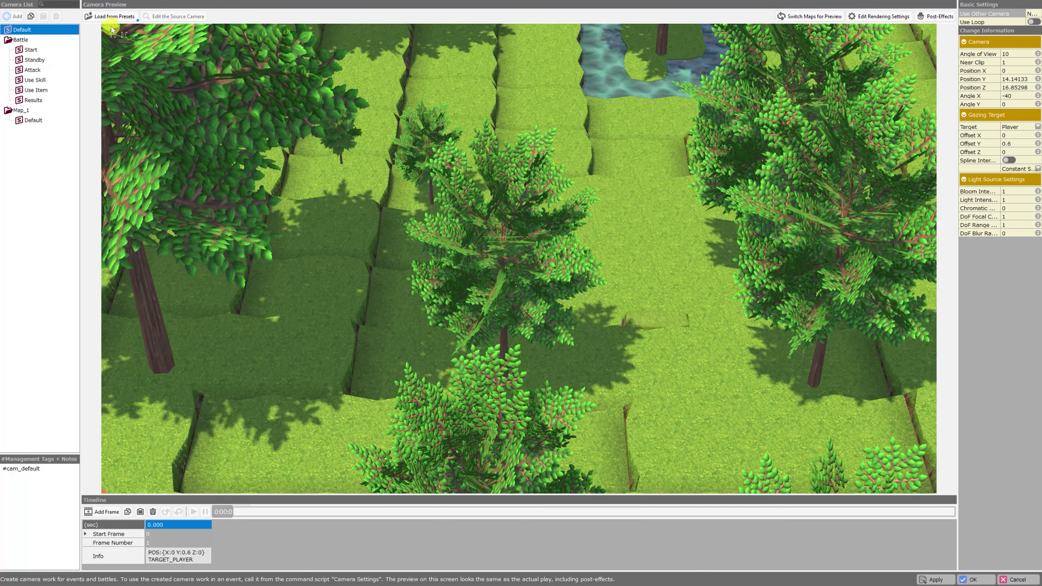
click(111, 16)
click(108, 46)
Step: Load the Side View preset for the Default camera, zoom out and swing the camera around the player
click(110, 16)
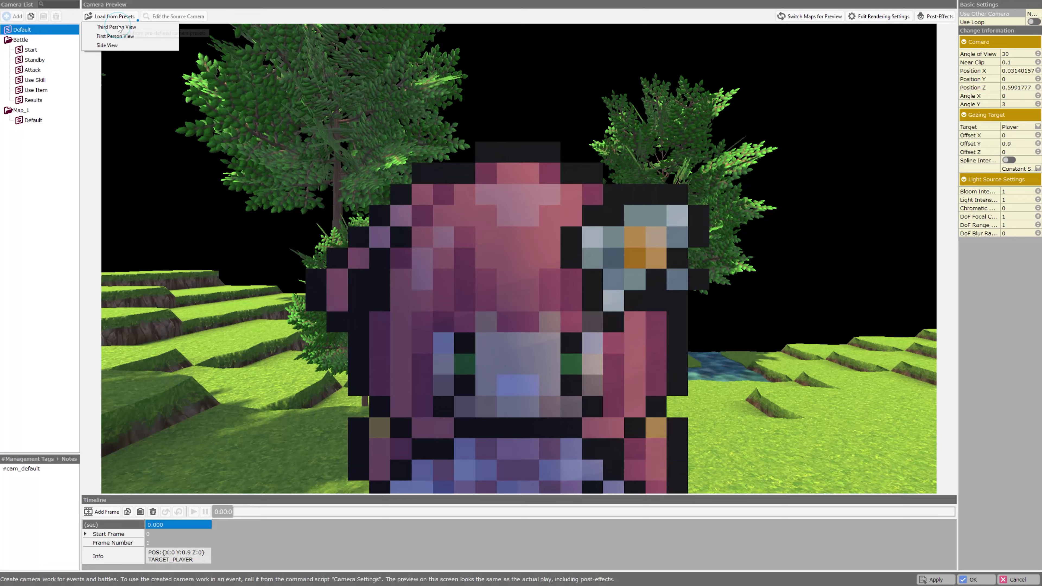
click(118, 46)
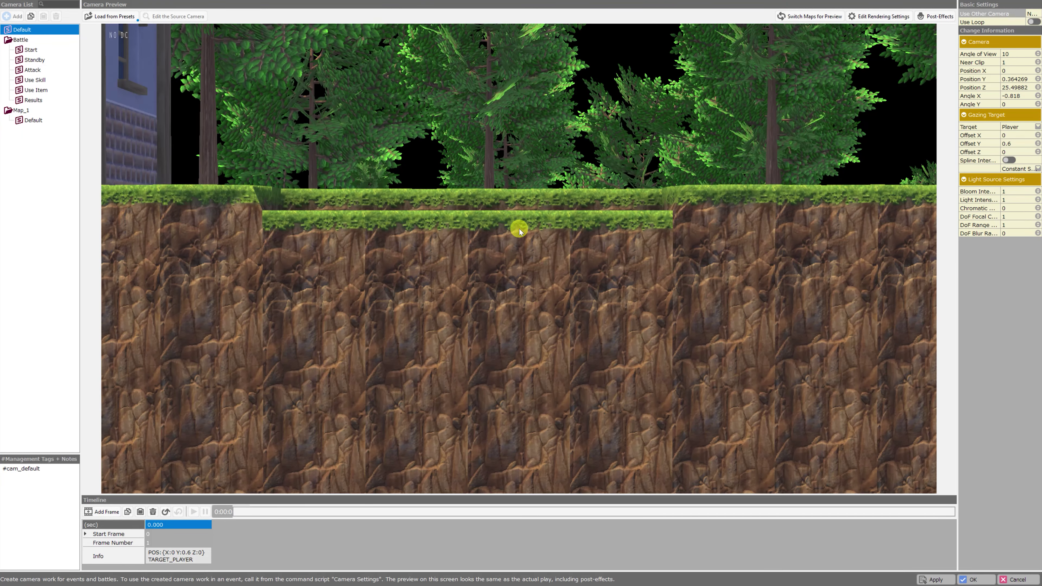
scroll(536, 232, down, 8)
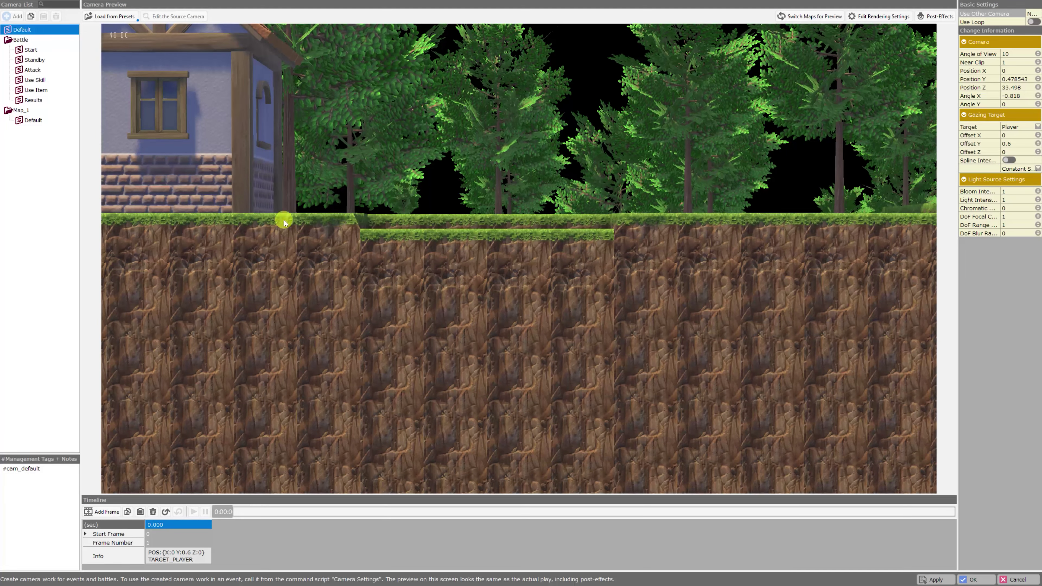
right_drag(696, 226, 700, 251)
drag(701, 253, 644, 310)
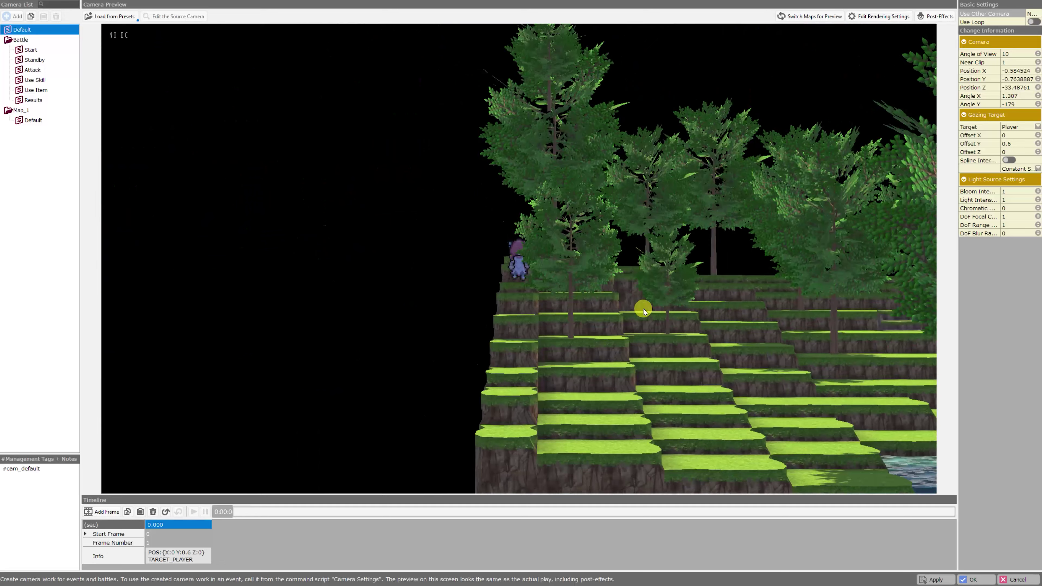
Step: Load the First Person View preset, vary the camera's distance from the player and look around the map
click(111, 16)
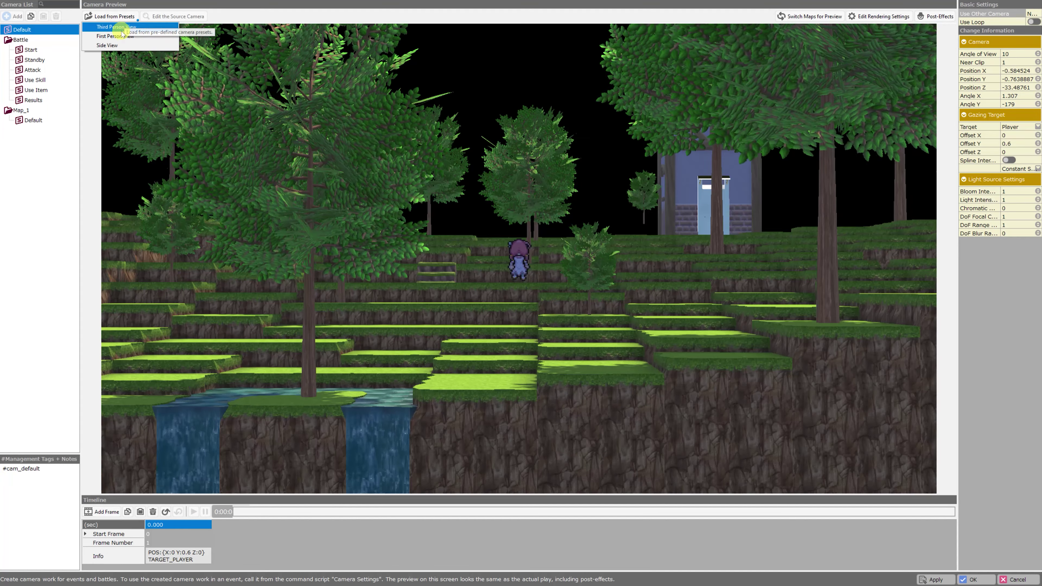
click(119, 35)
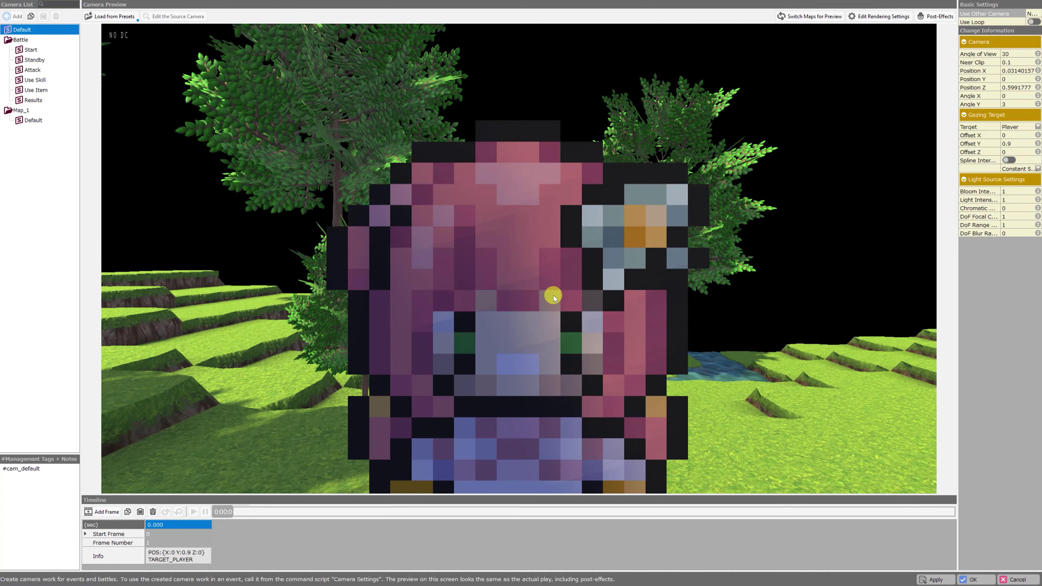
scroll(551, 303, down, 3)
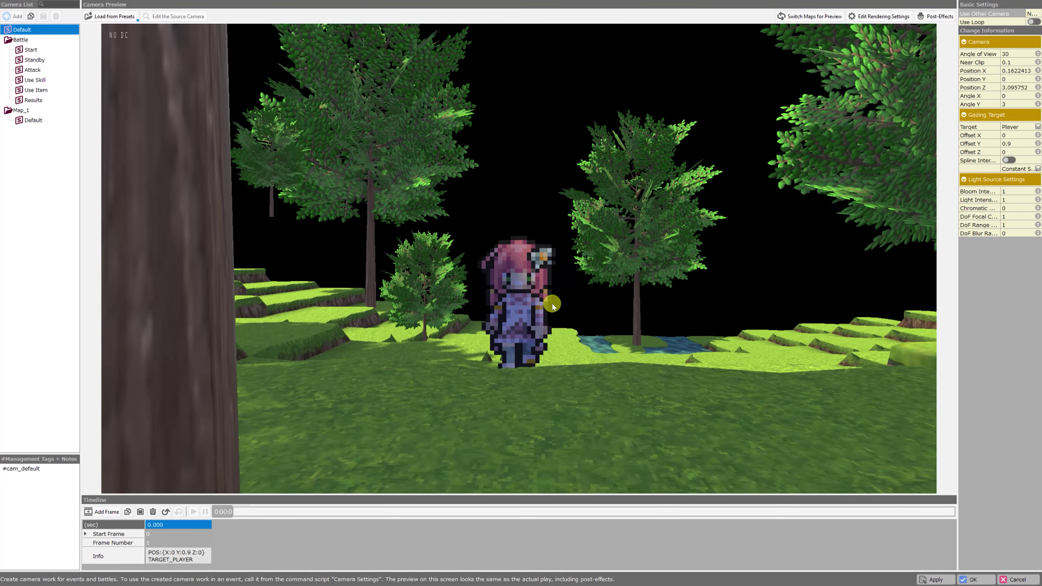
scroll(552, 305, up, 2)
scroll(551, 305, up, 8)
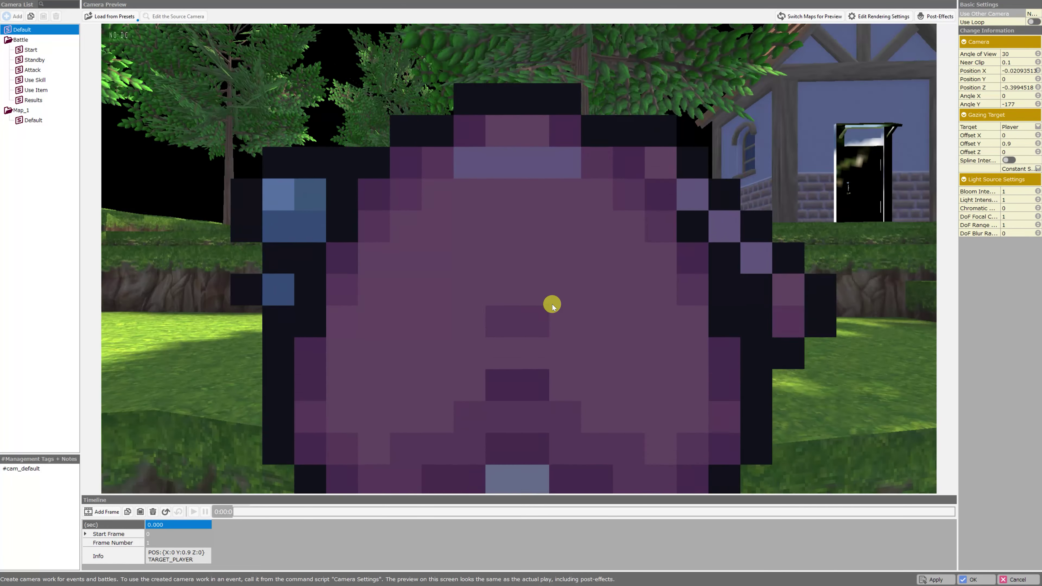
drag(551, 304, 277, 205)
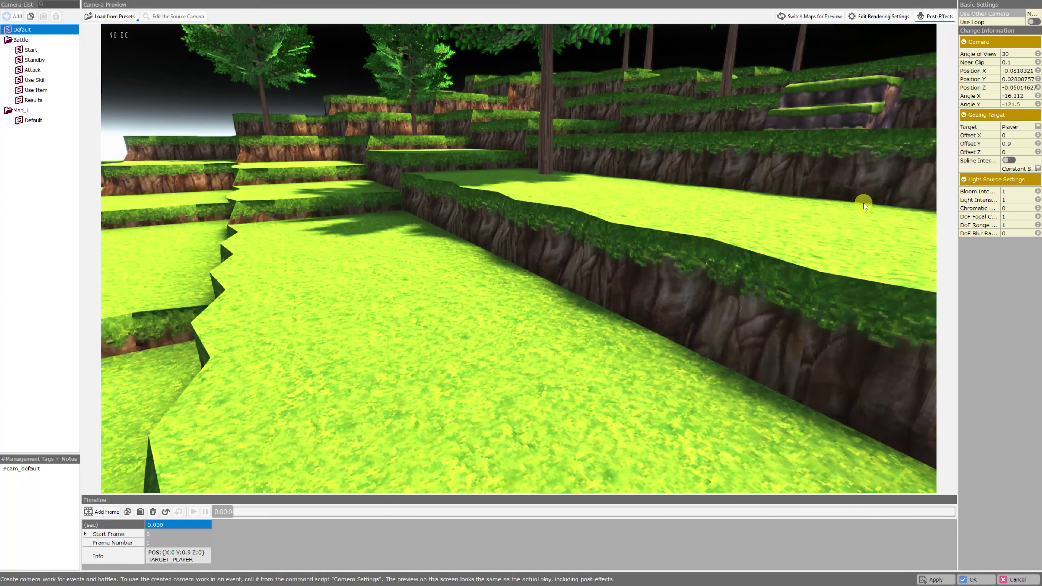
drag(863, 205, 458, 116)
drag(535, 153, 724, 116)
Step: Open the rendering settings and try the Nightfall, Night, Indoor daytime and Indoor(Evening) presets on the map
click(879, 17)
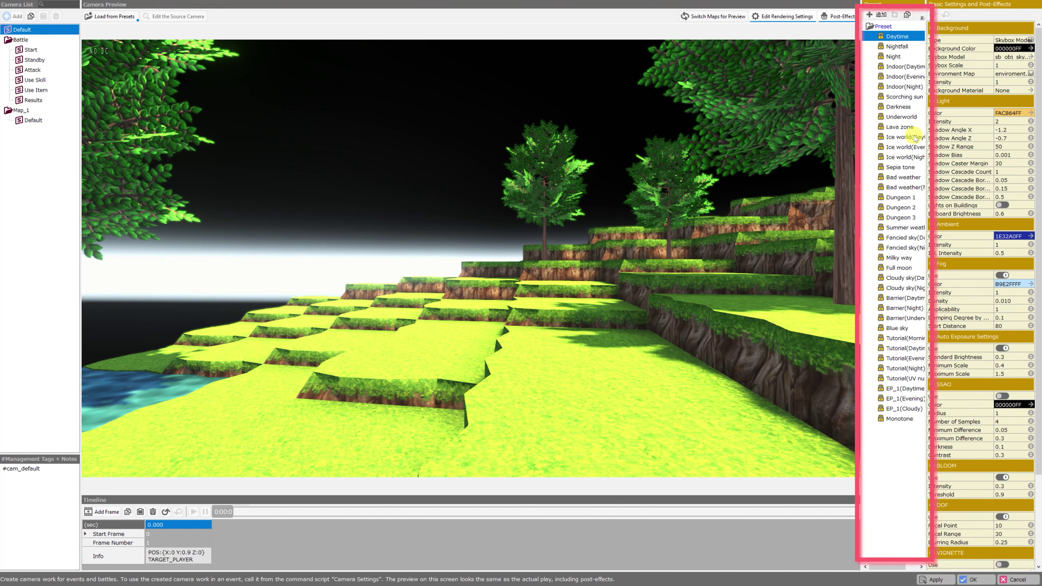
click(892, 47)
click(895, 58)
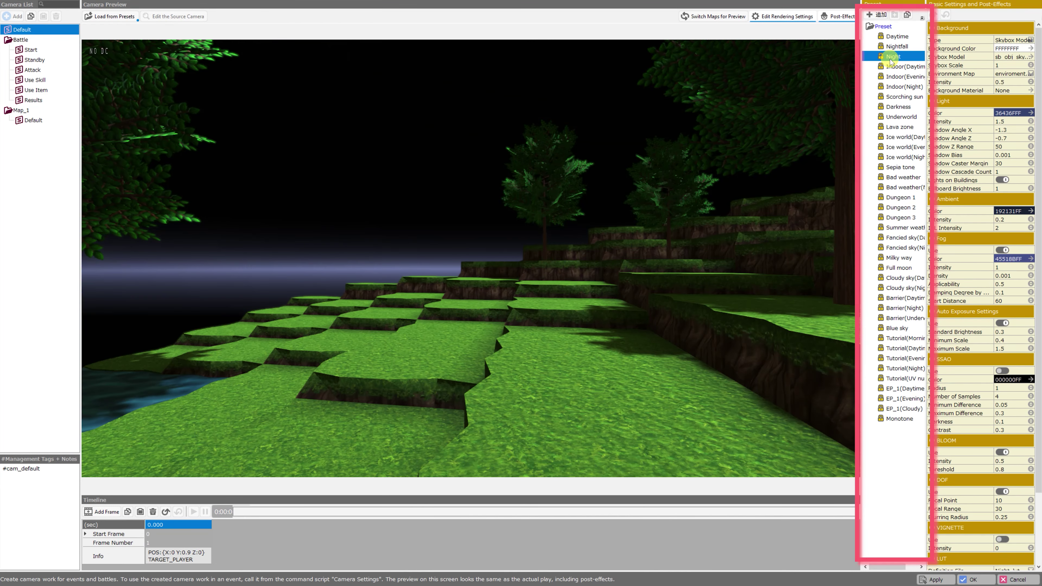
click(896, 67)
click(899, 77)
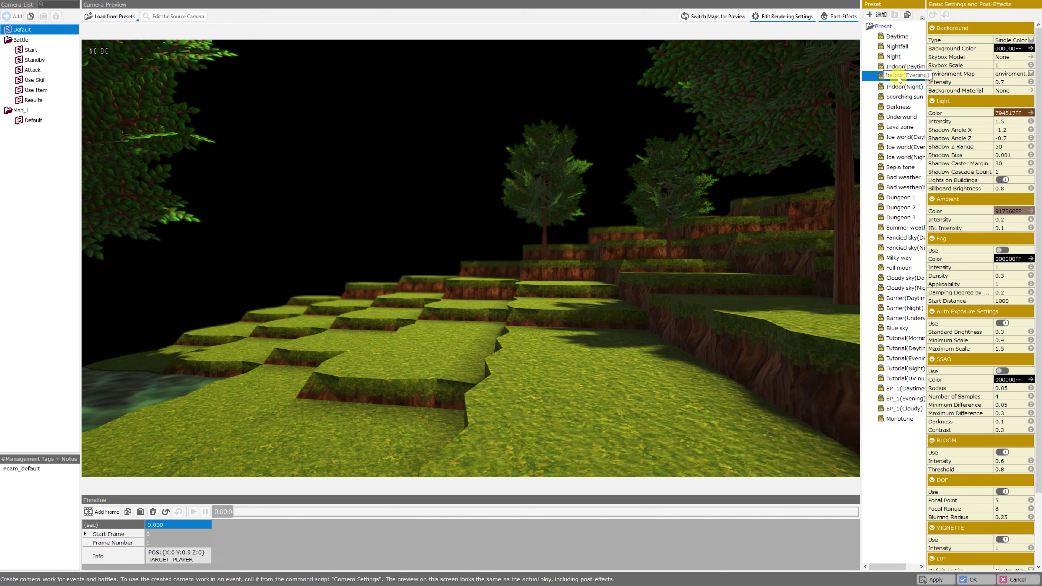
Step: Try the Scorching sun, Darkness and Underworld rendering presets while looking around the map
click(901, 97)
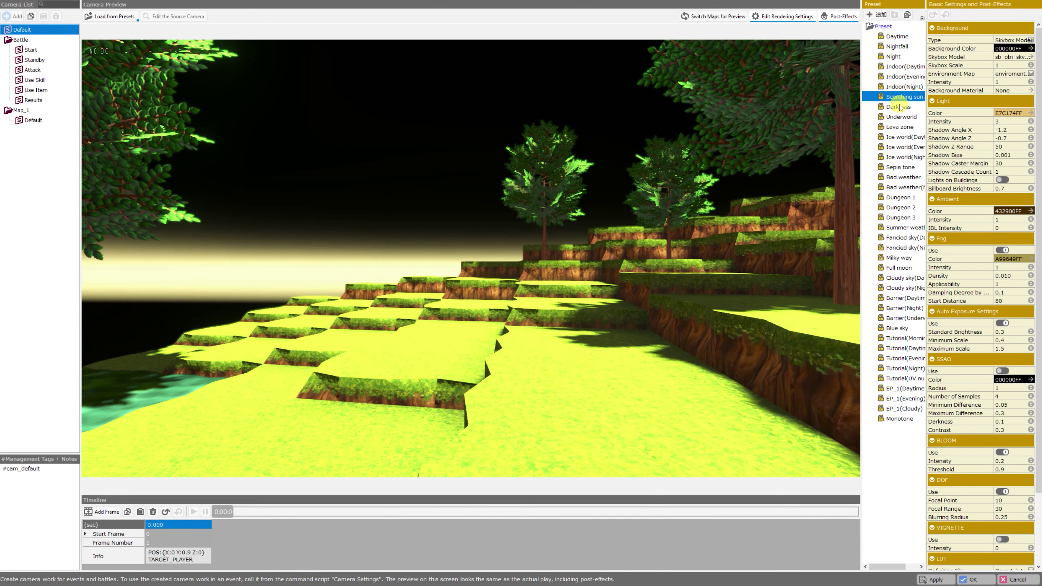
click(899, 107)
drag(665, 190, 913, 204)
key(Down)
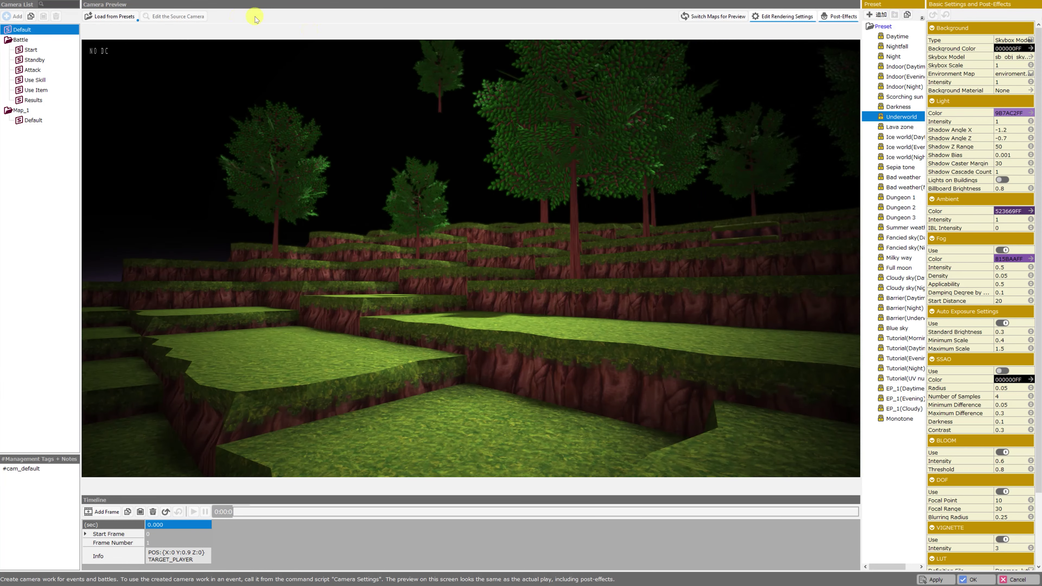
Step: Load the Third Person View camera preset and swing the camera around the player
click(120, 27)
drag(230, 165, 579, 259)
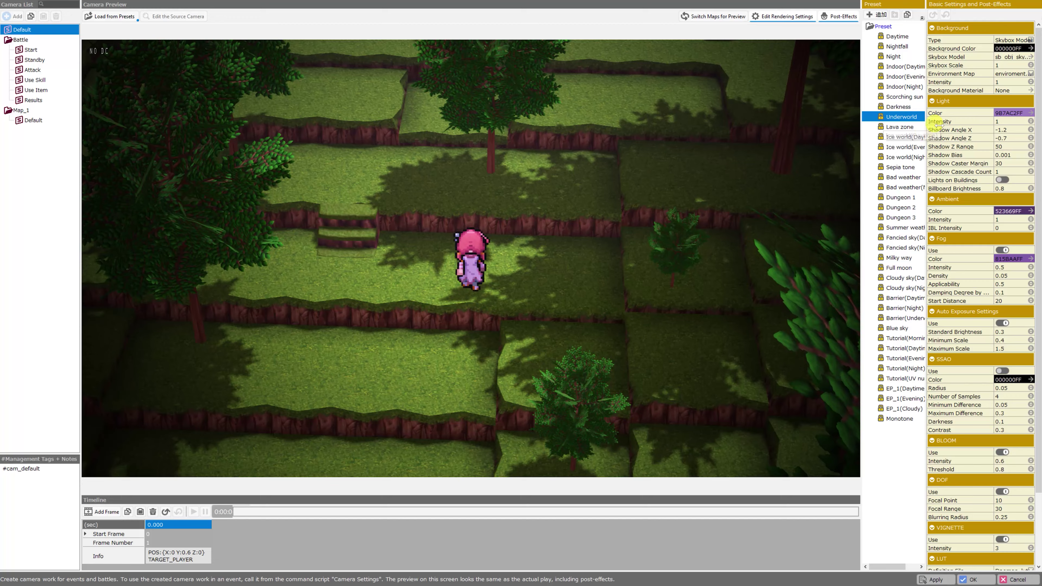
Step: Try the Lava zone, Ice world and Sepia tone rendering presets on the map
click(900, 127)
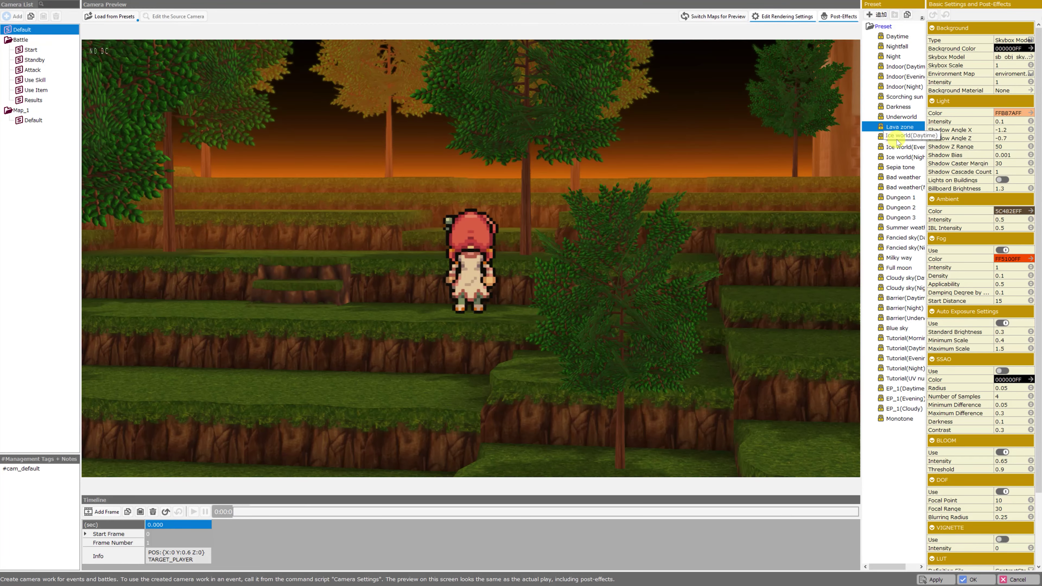
click(898, 136)
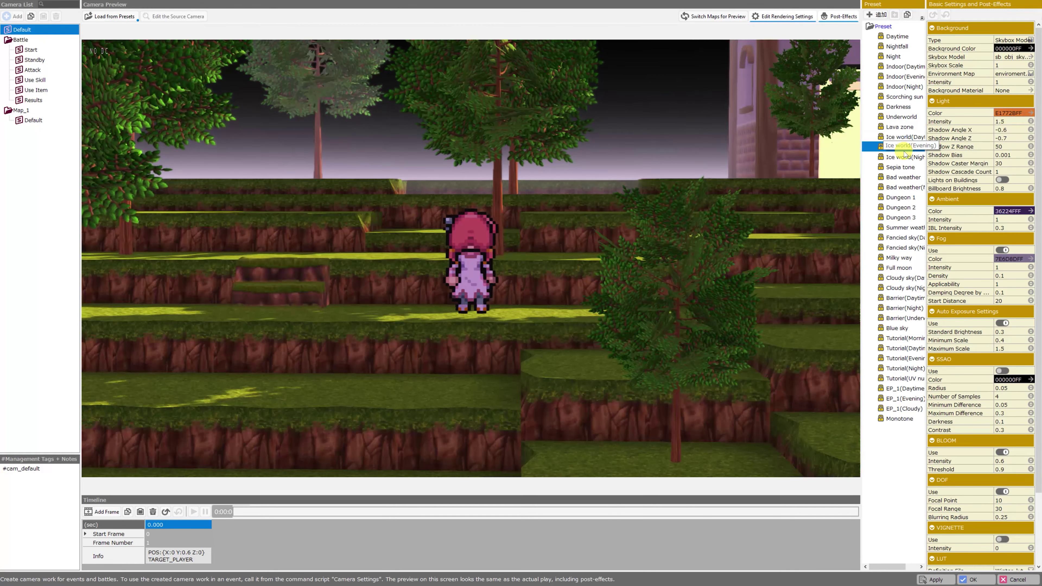
click(903, 156)
click(901, 166)
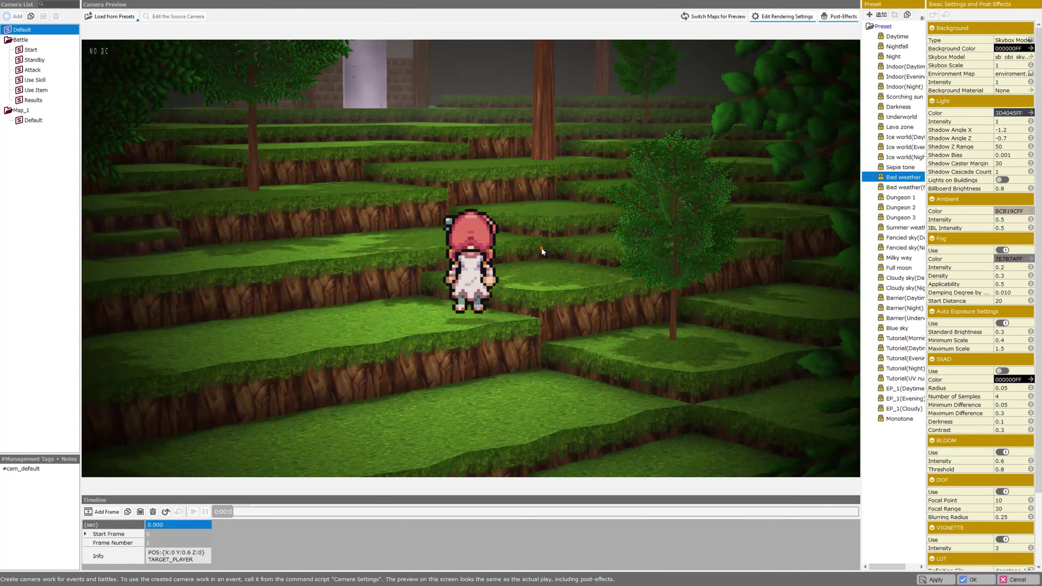
Step: Try the night version of Bad weather and the Dungeon 1, Dungeon 2 and Dungeon 3 rendering presets from different angles
drag(542, 251, 557, 226)
key(Down)
key(Down)
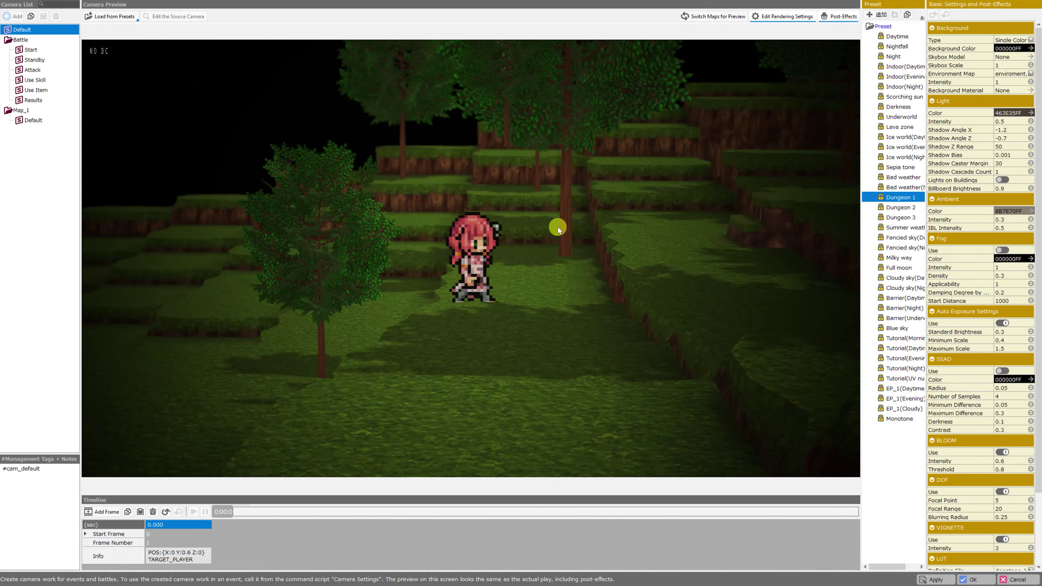
click(897, 209)
click(897, 217)
drag(606, 263, 621, 264)
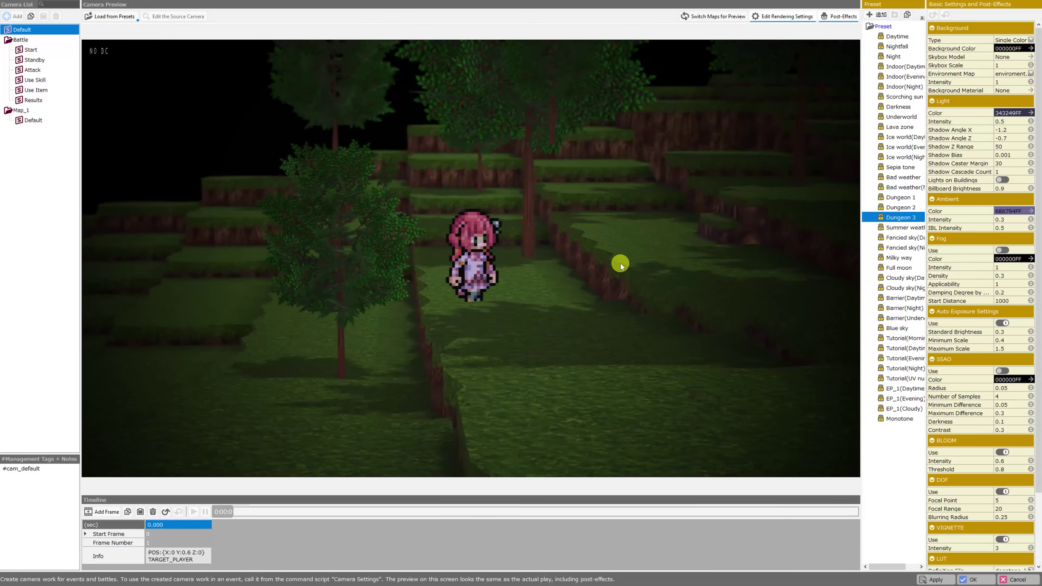
Step: Try the Summer weather, Fancied sky and Full moon rendering presets while turning the camera around the player
key(Down)
drag(543, 275, 818, 278)
click(905, 248)
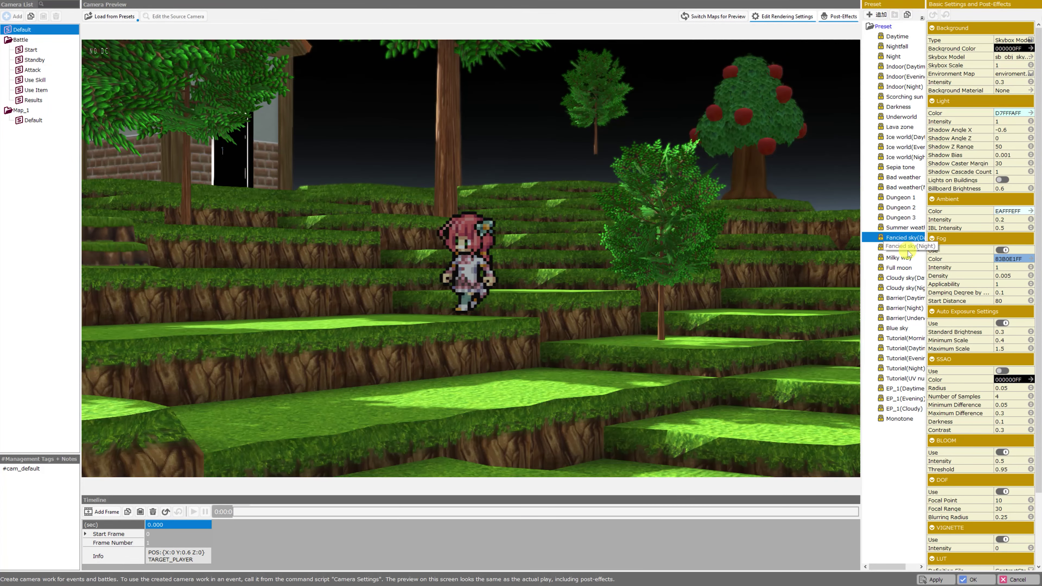
click(908, 253)
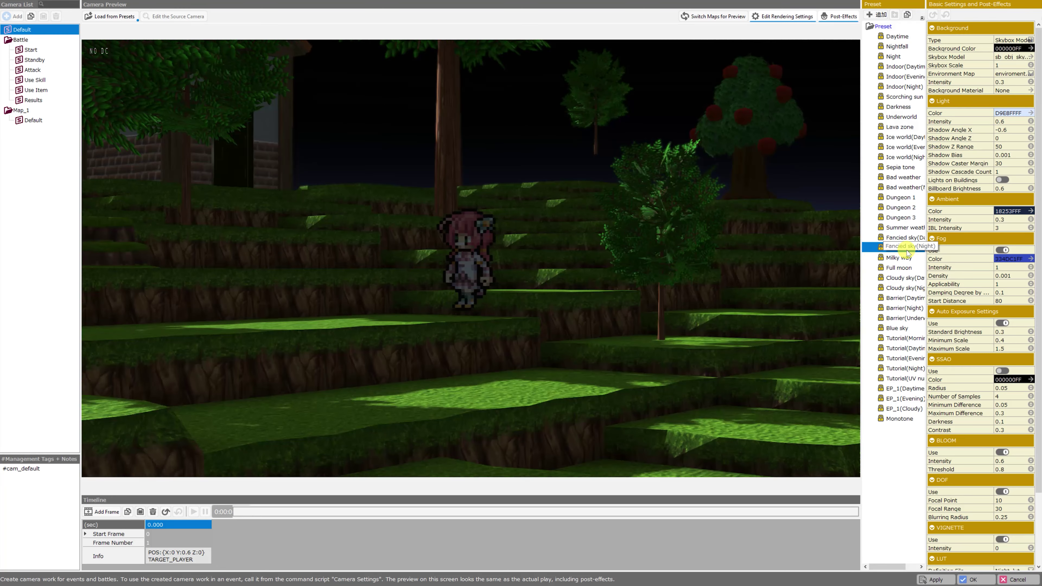
click(904, 266)
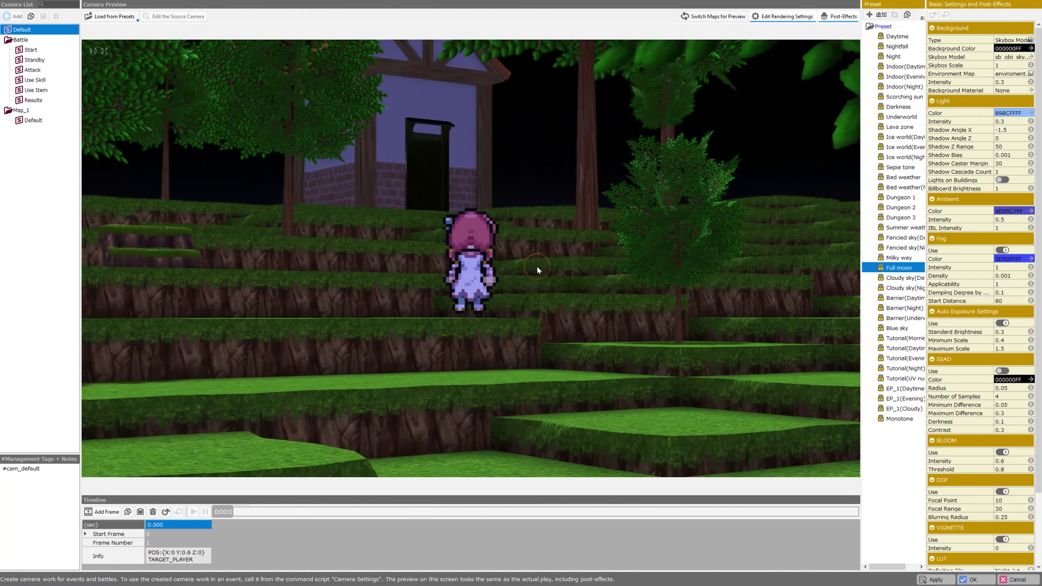
drag(537, 267, 521, 311)
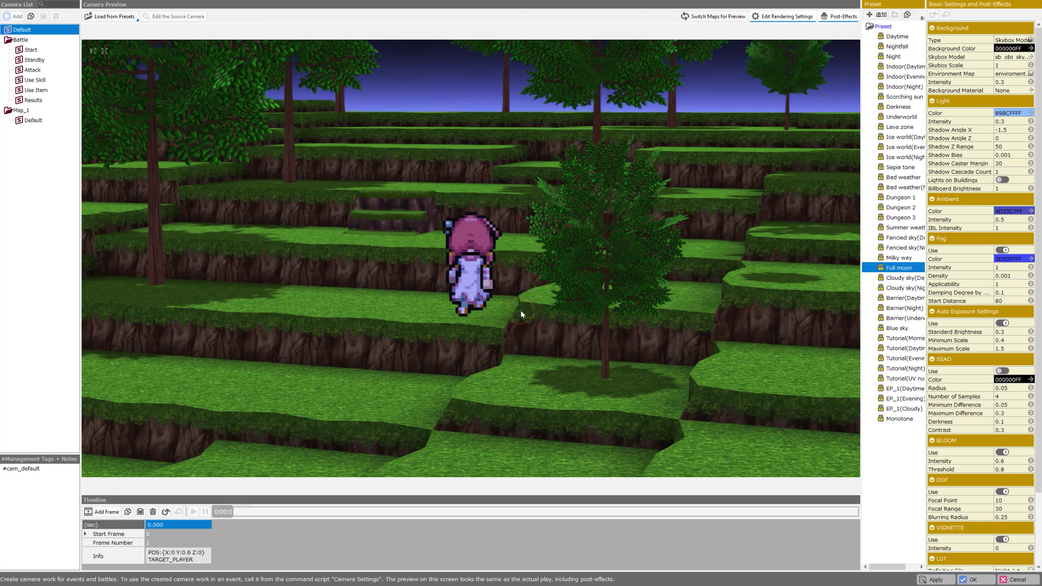
Step: Try the daytime and night Cloudy sky presets and the three Barrier rendering presets on the map
click(909, 278)
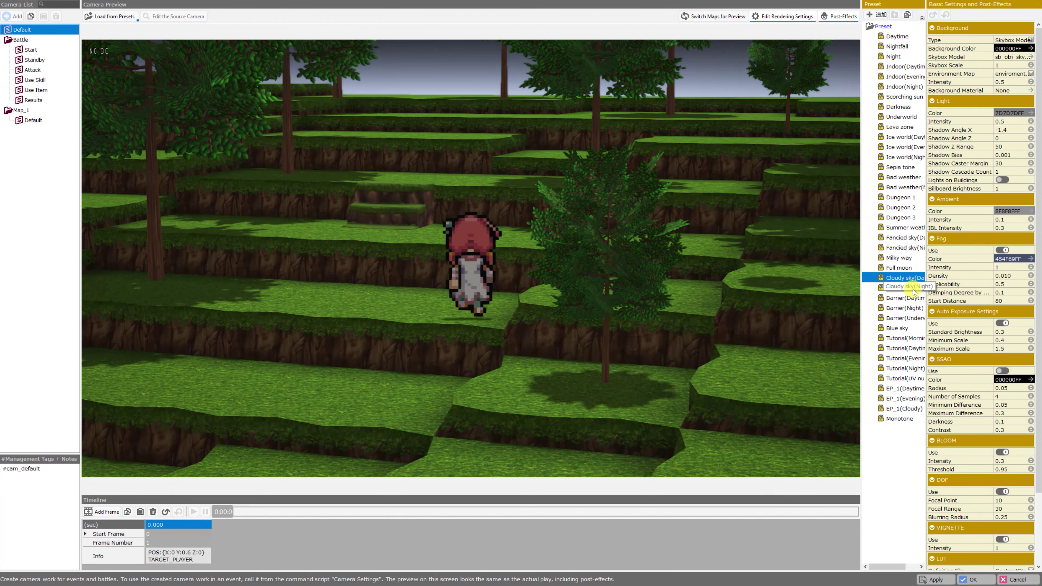
click(913, 291)
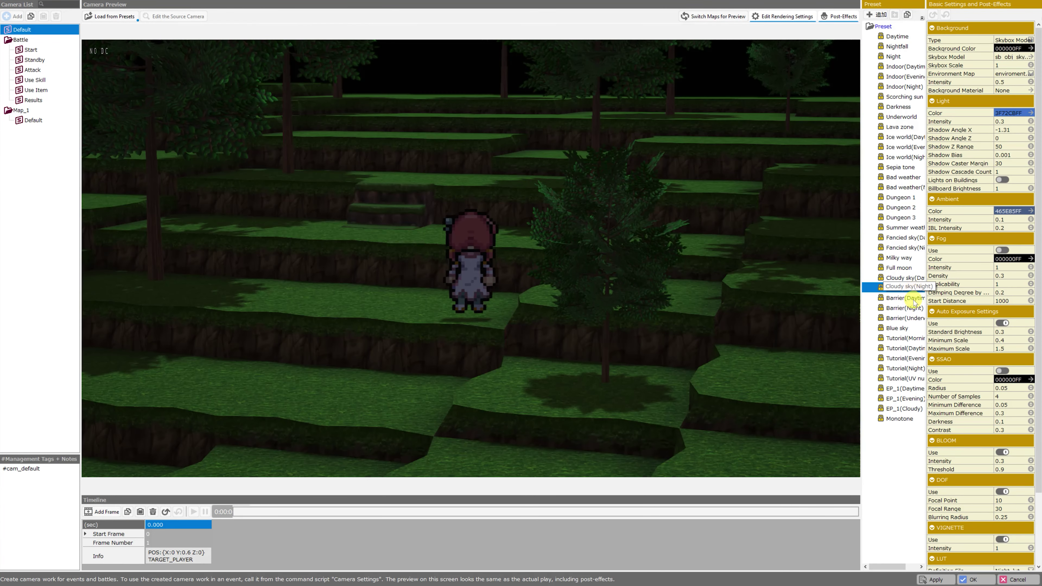
click(913, 298)
click(915, 309)
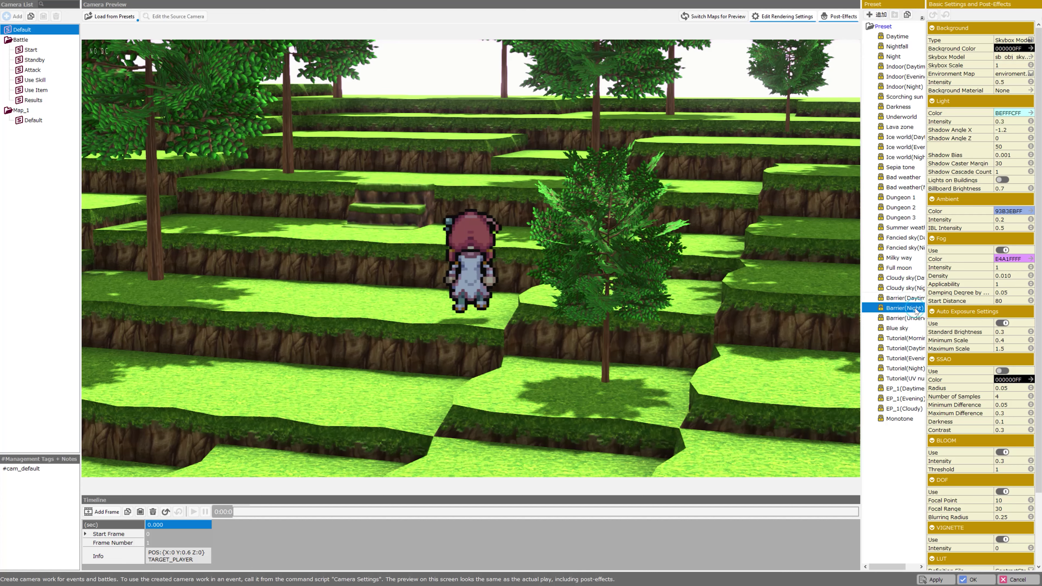
click(908, 318)
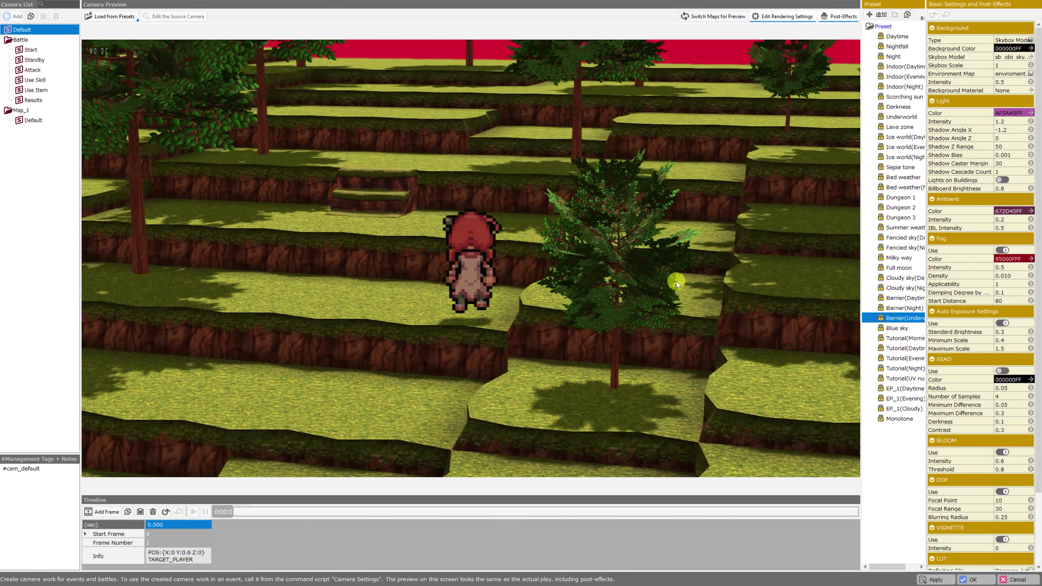
Step: Try the Tutorial rendering presets on the map, from Morning, Daytime, Evening and Night to UV number
click(906, 338)
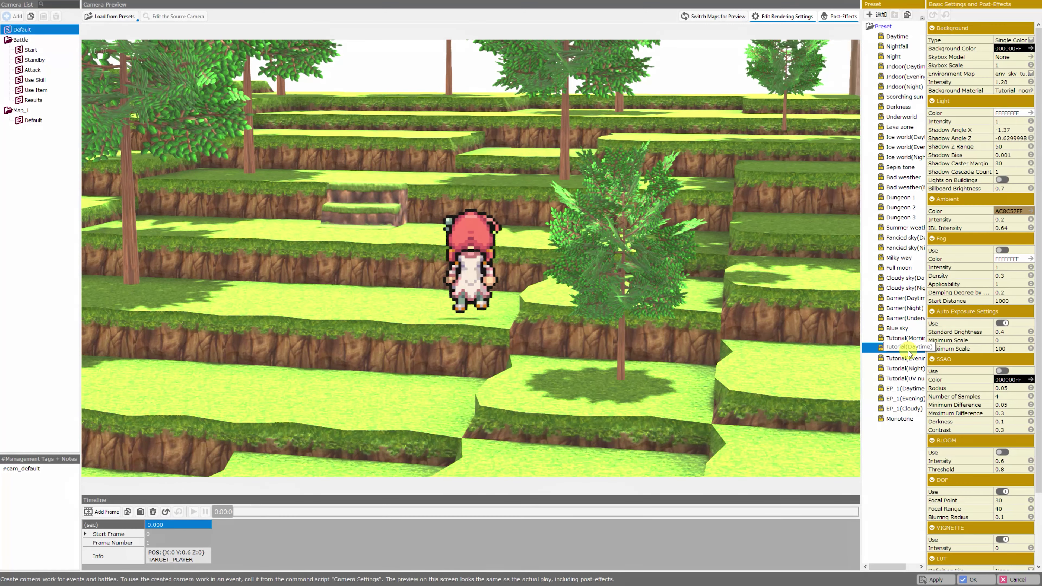
click(906, 358)
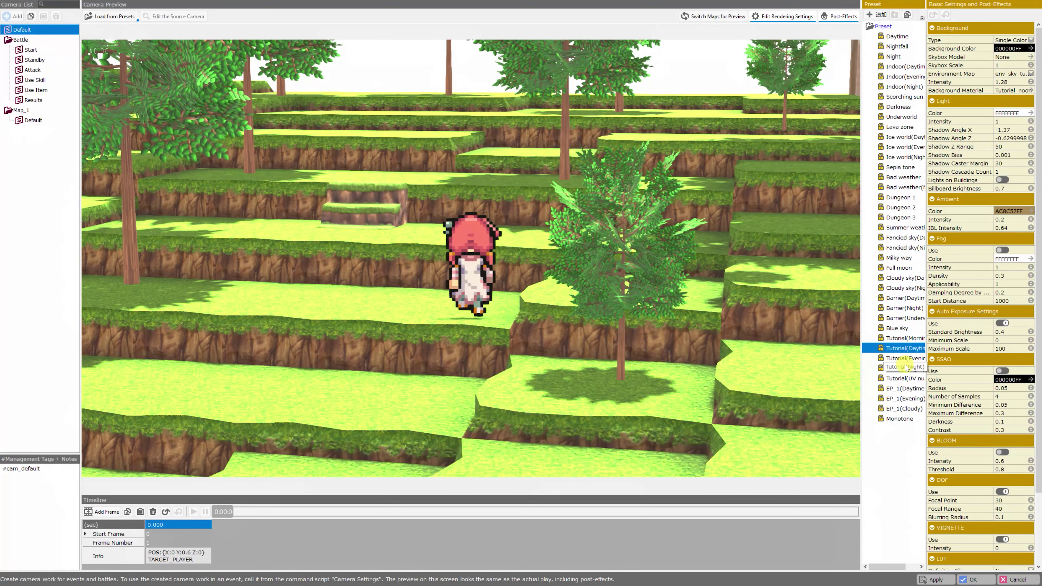
key(Down)
key(Down)
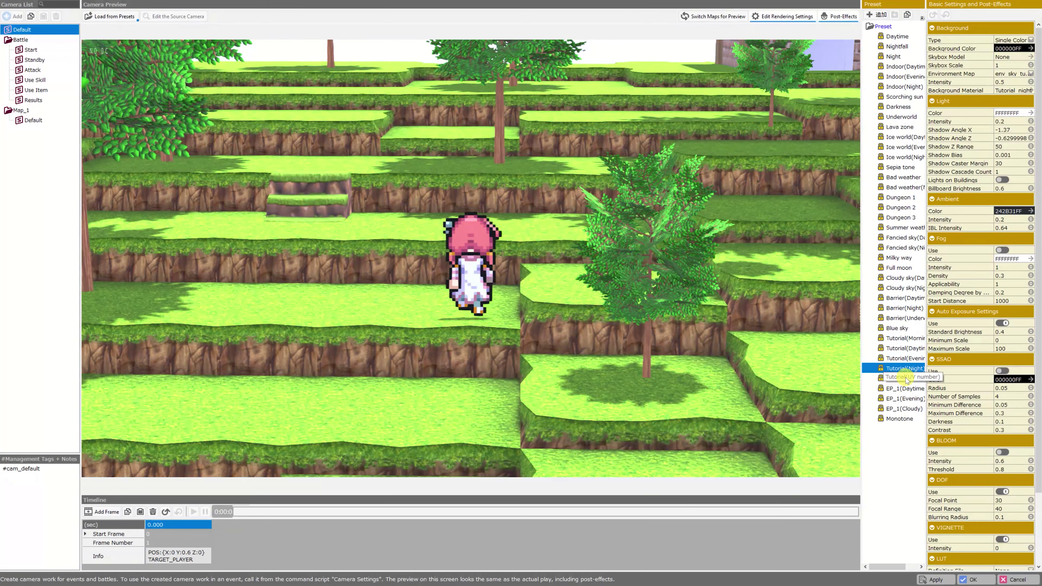
key(Down)
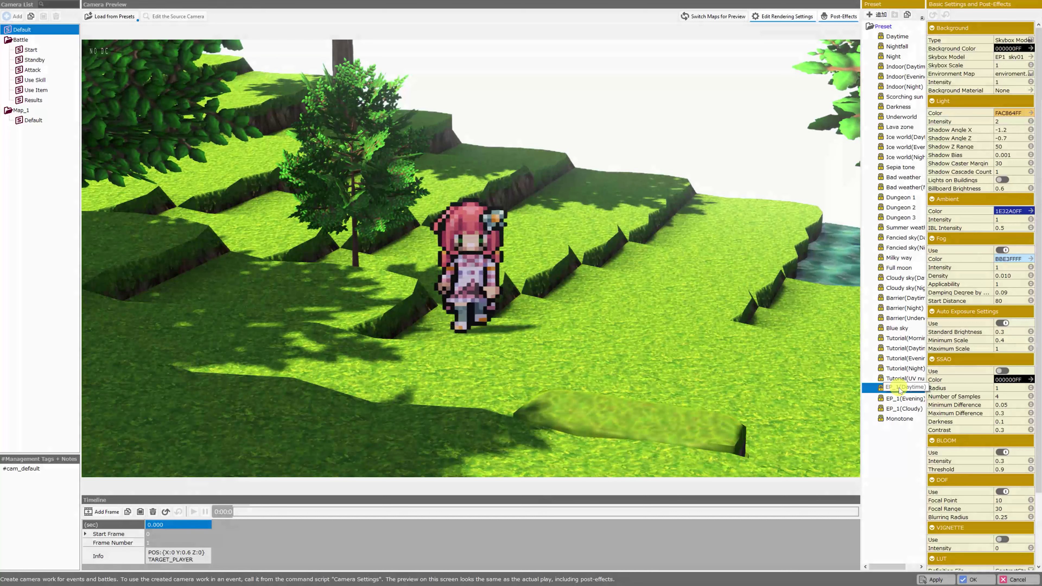
Step: Try the EP_1 evening and cloudy rendering presets and the Monotone preset while turning the camera slightly
click(905, 397)
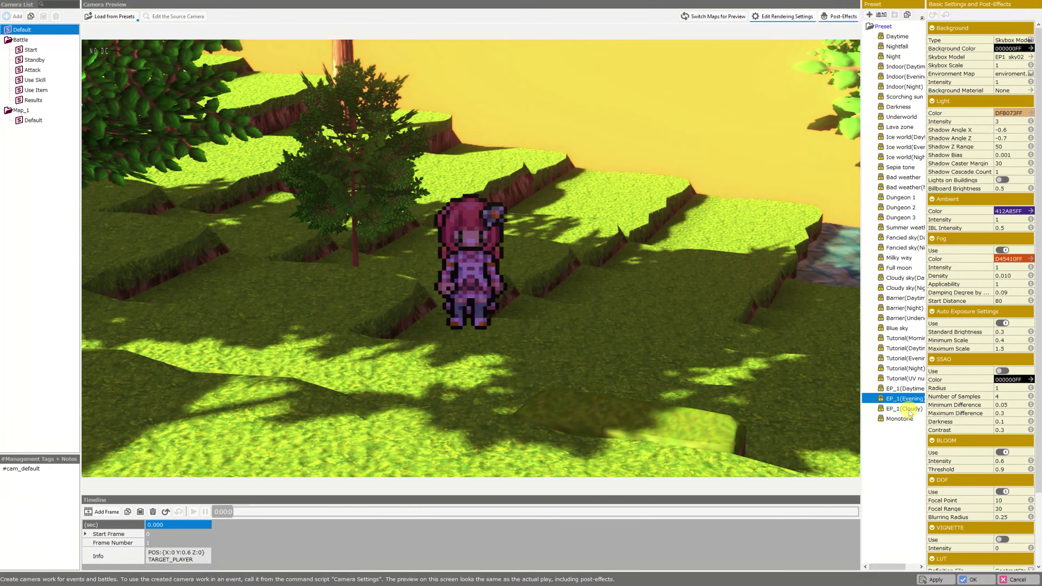
click(908, 409)
mouse_move(604, 296)
middle_down()
mouse_move(599, 273)
mouse_move(593, 298)
mouse_move(553, 295)
mouse_move(609, 299)
middle_up()
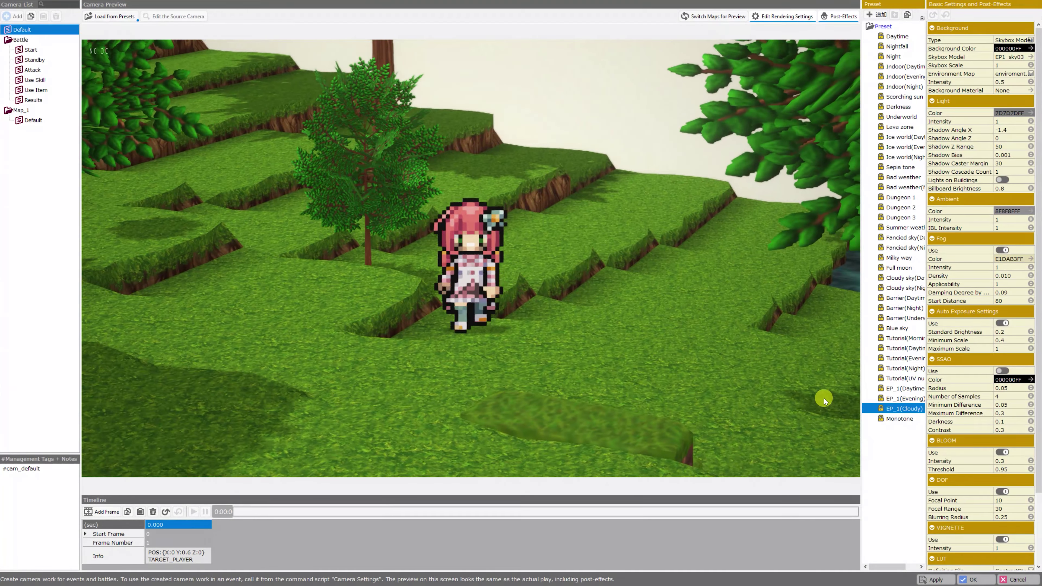
click(896, 418)
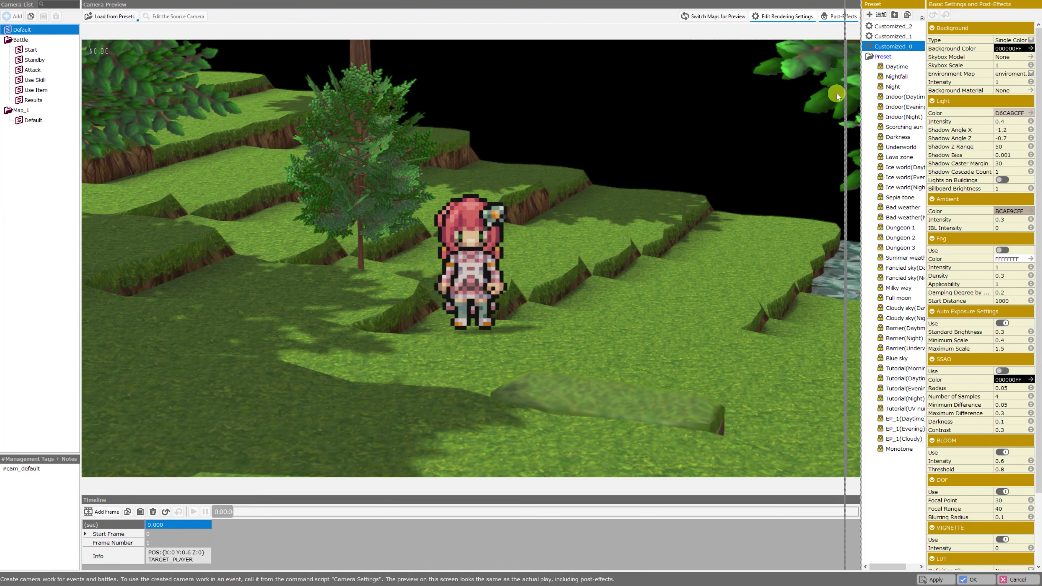
Step: Widen the preset list so the full names are readable, and delete the customized presets
drag(862, 94, 791, 94)
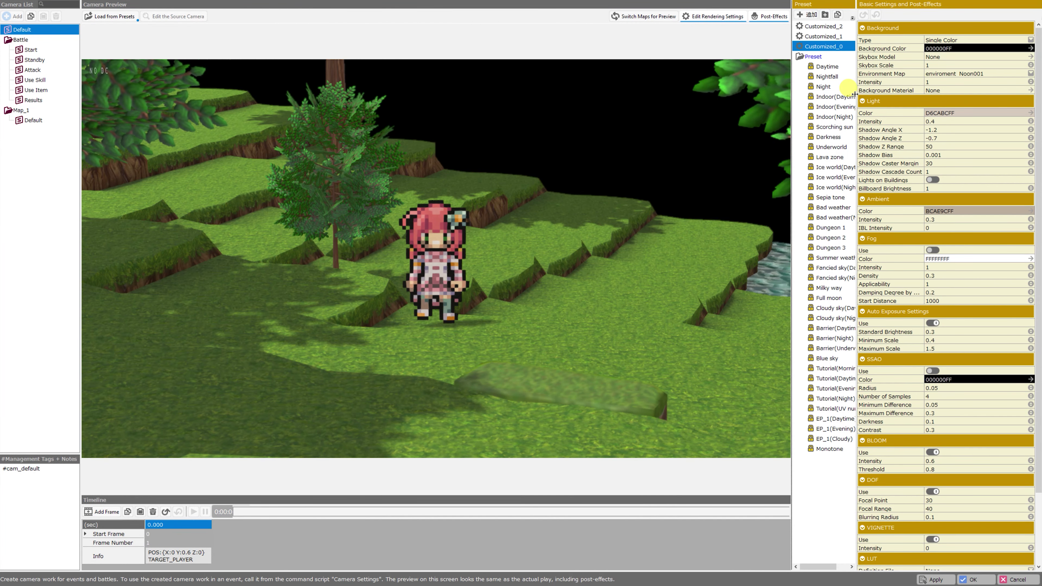
drag(855, 94, 927, 94)
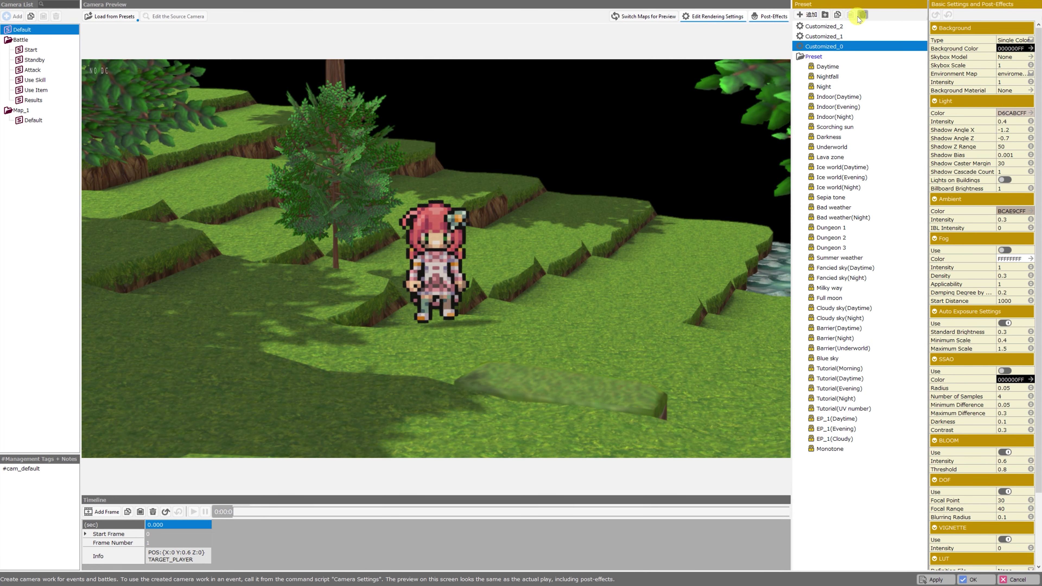
click(830, 27)
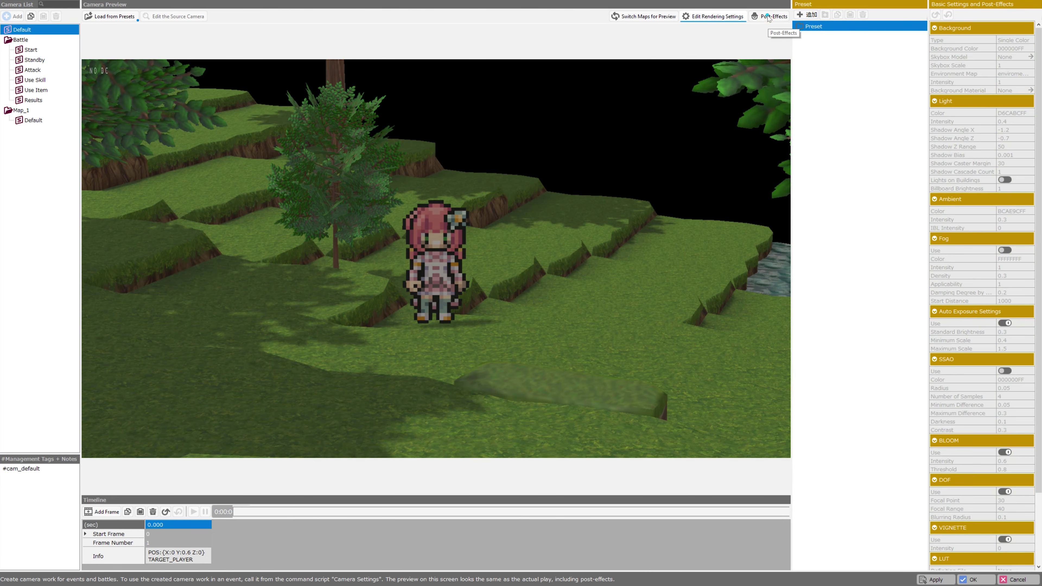
click(770, 19)
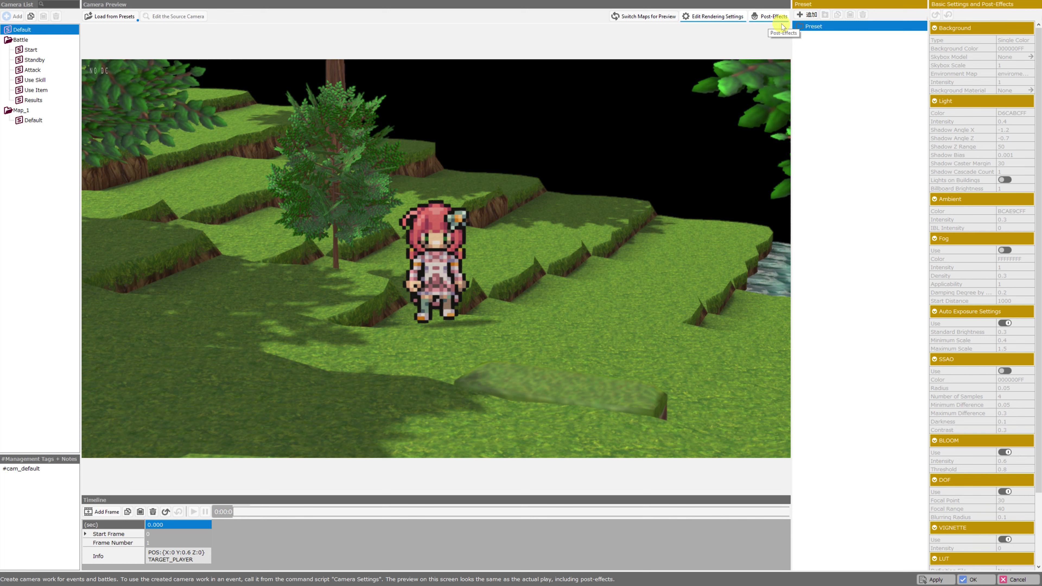
Step: Close the rendering settings and compare the map preview with post-effects off and on
click(731, 18)
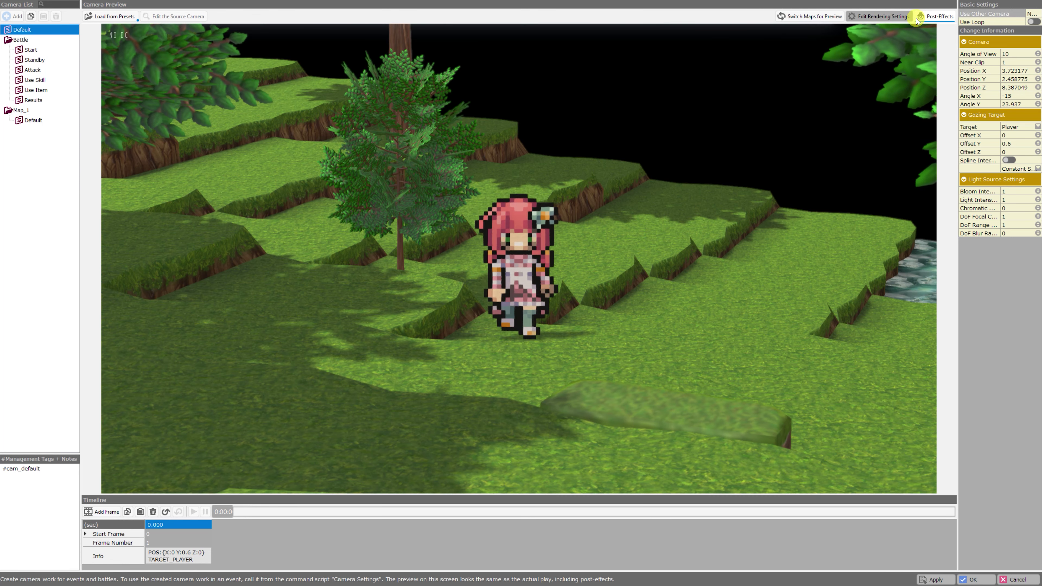
click(936, 17)
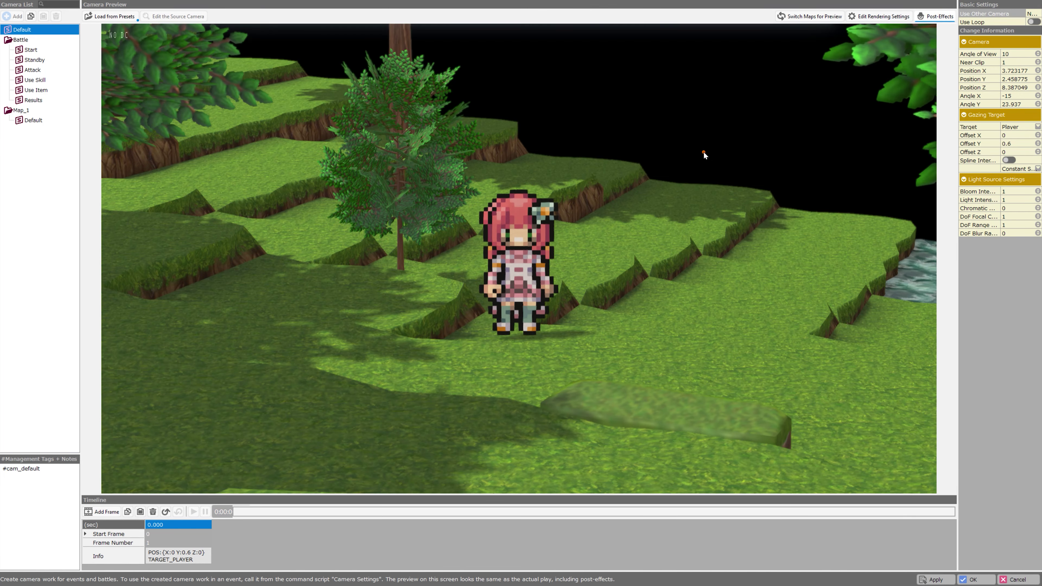
drag(704, 154, 702, 200)
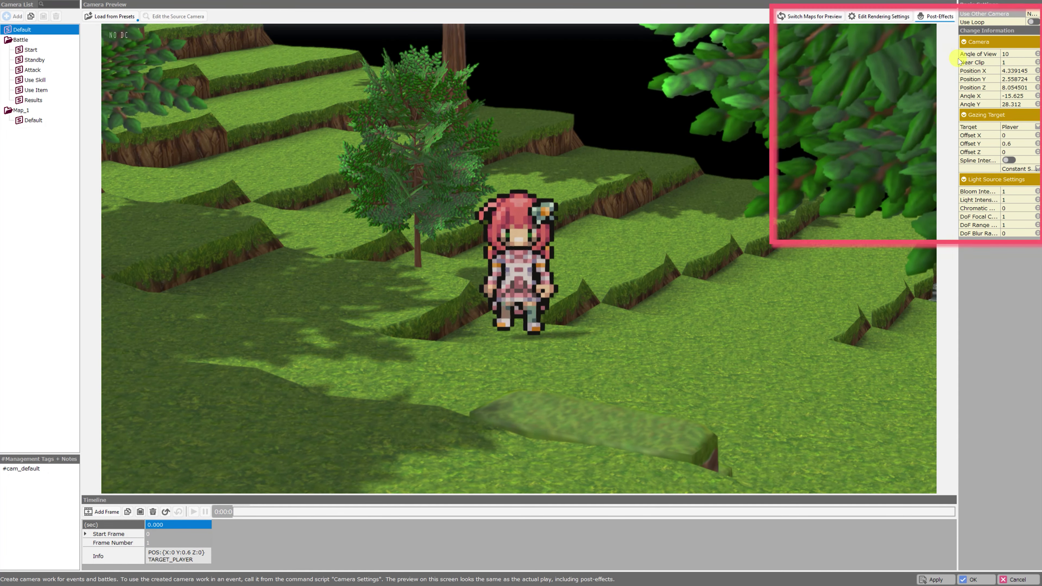
Step: Widen the camera settings area and read the descriptions of Use Other Camera and Use Loop
drag(958, 140, 776, 140)
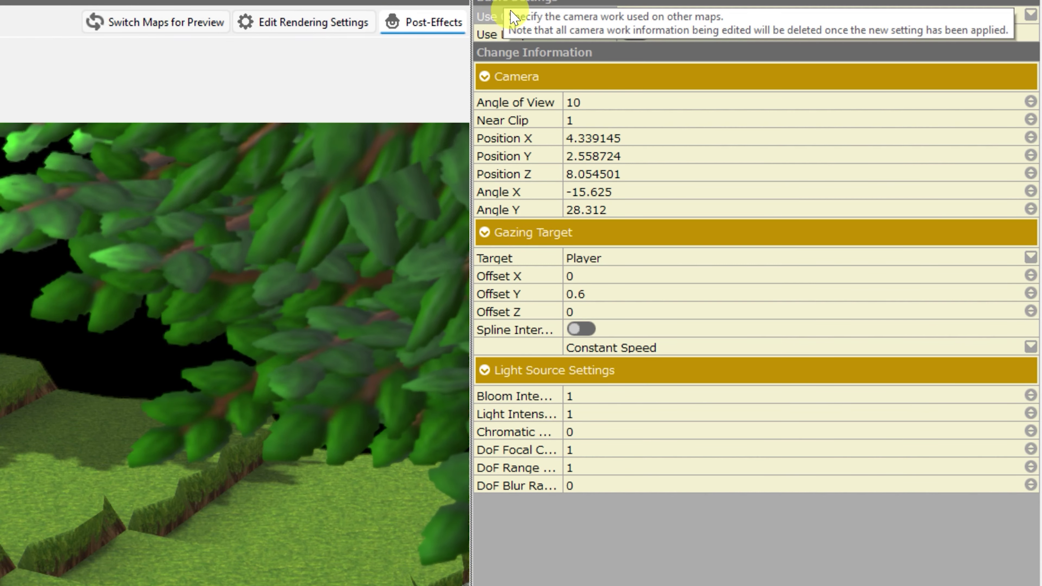
mouse_move(541, 18)
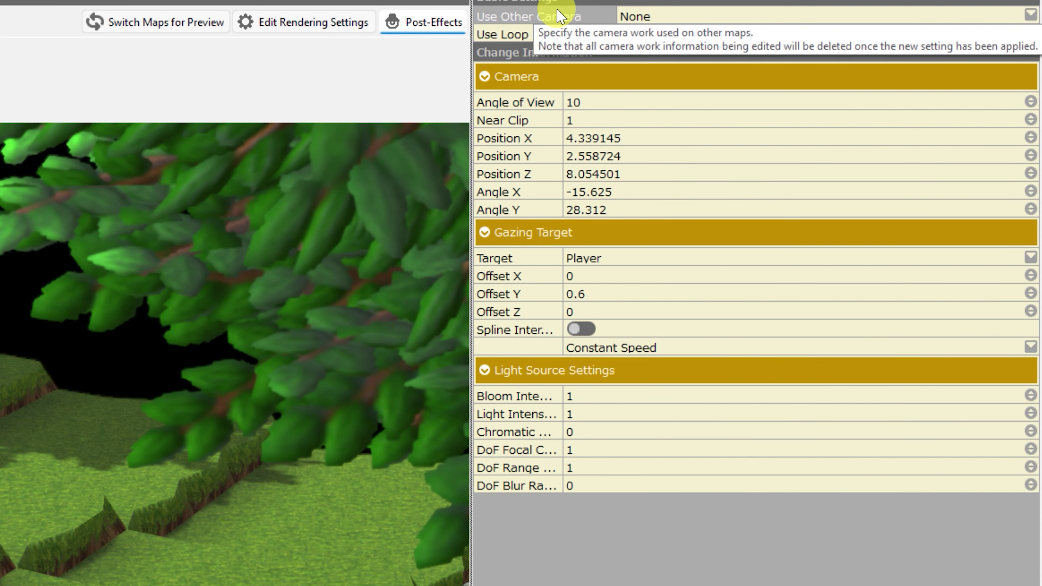
mouse_move(509, 41)
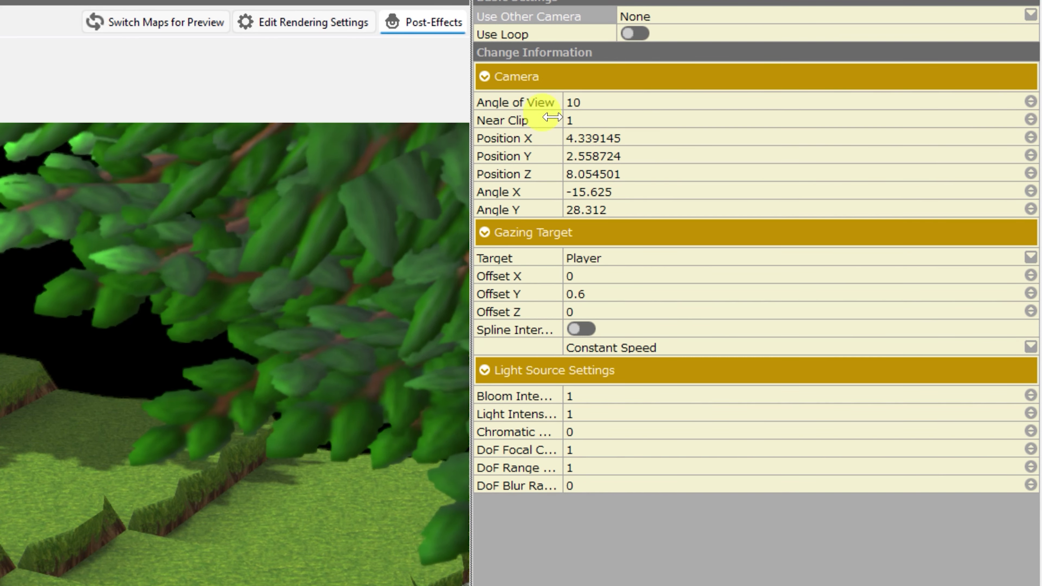
Step: Set the Default camera's Angle of View to 20.6 and turn the camera around the player
right_drag(659, 148, 550, 163)
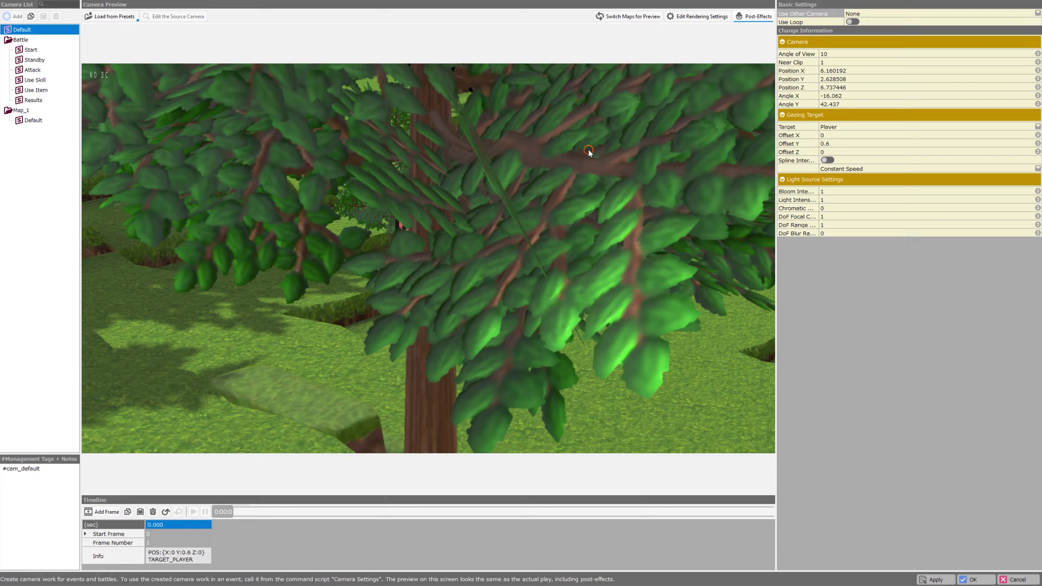
drag(550, 162, 566, 194)
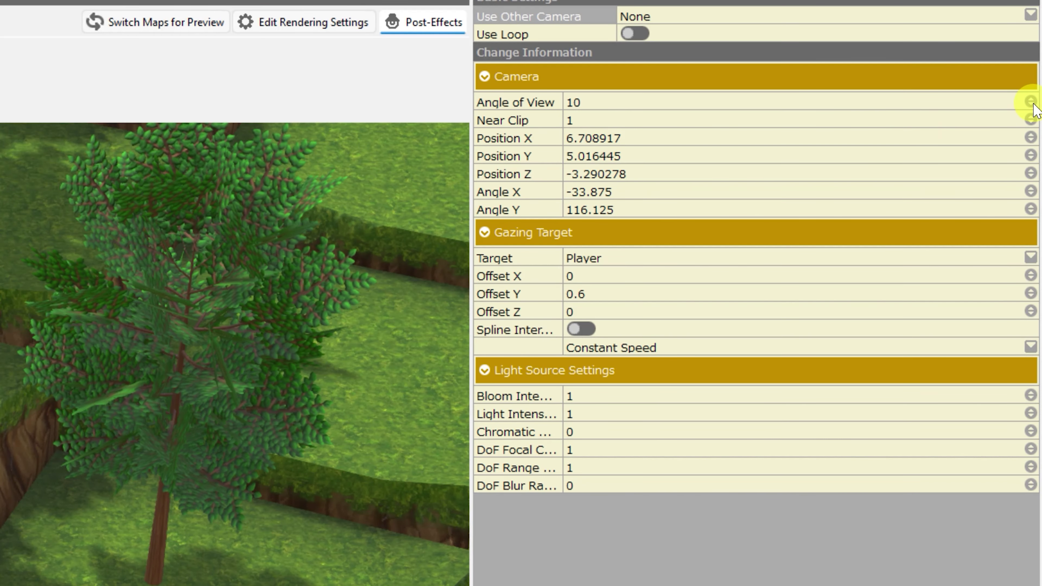
click(1031, 102)
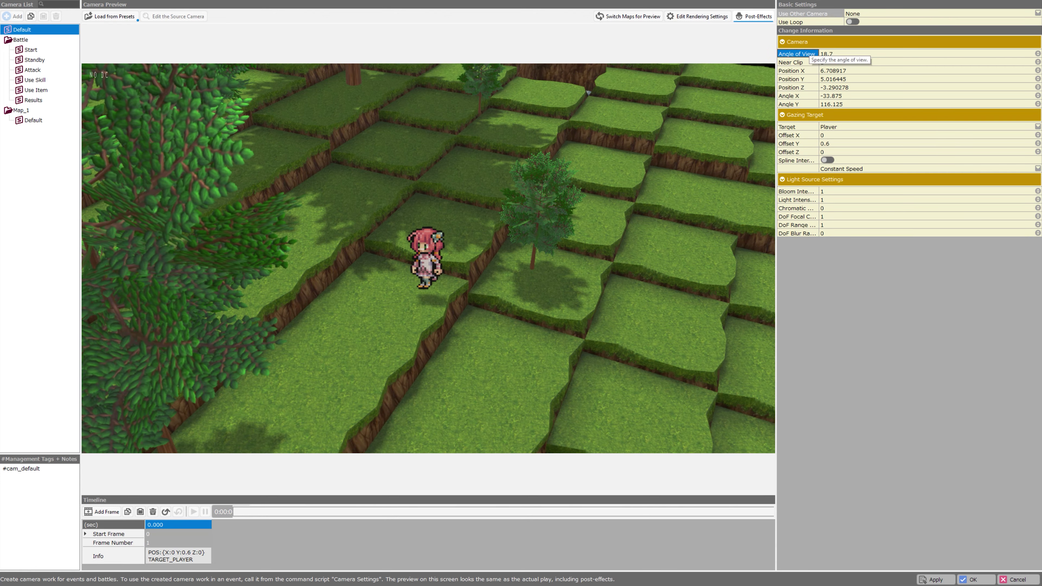
drag(806, 54, 814, 54)
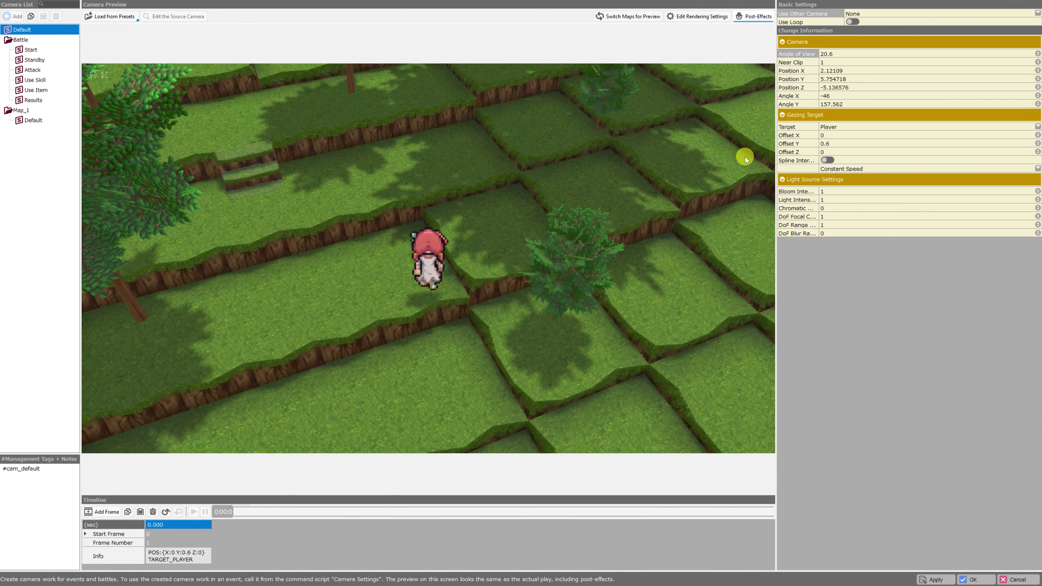
drag(513, 203, 584, 147)
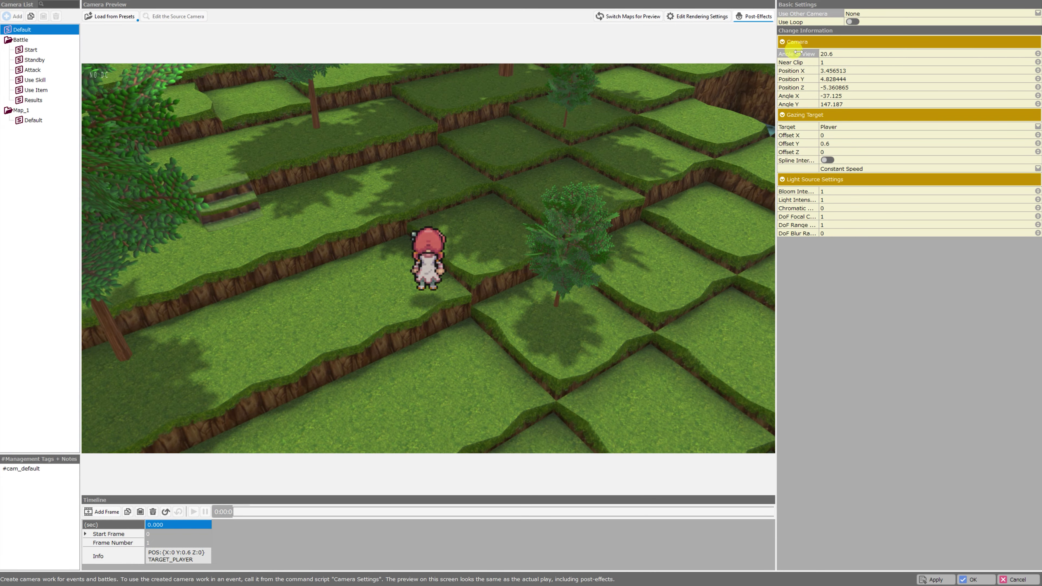
Step: Try a Near Clip of 0.6, set it back to 1, and move the camera closer around the player
click(791, 62)
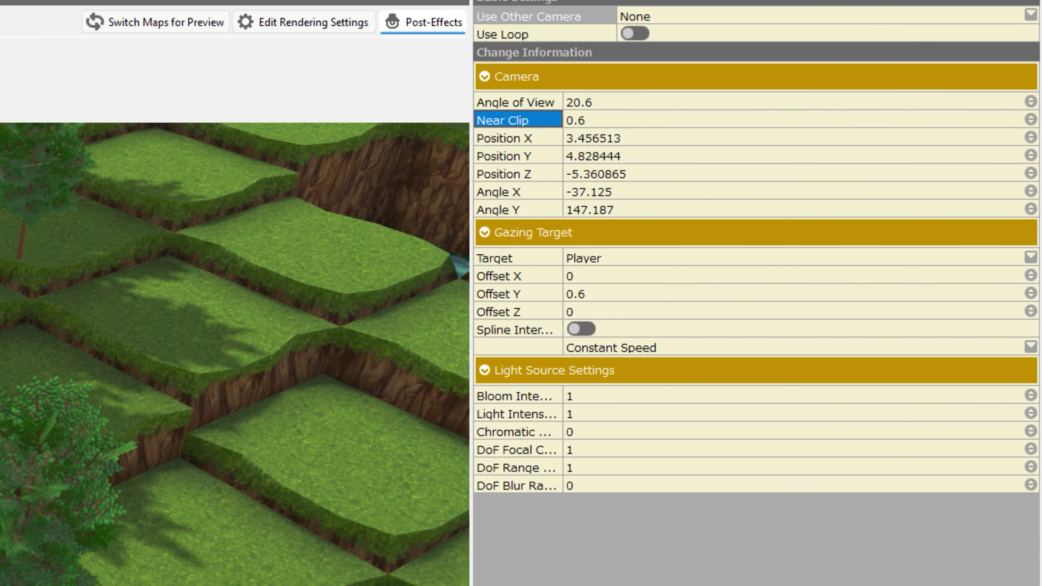
drag(589, 120, 592, 121)
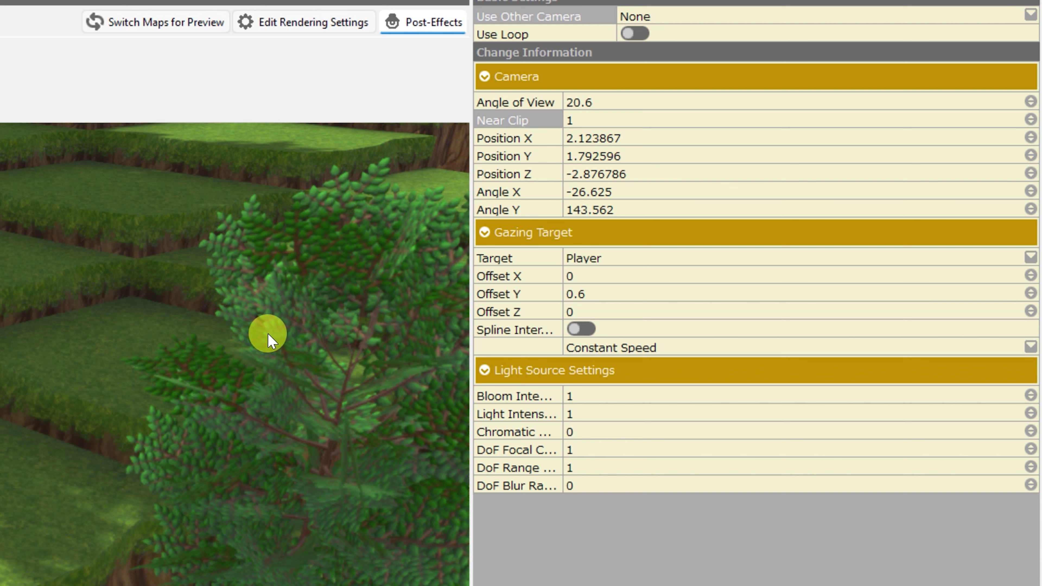
middle_drag(0, 411, 510, 185)
drag(509, 185, 553, 134)
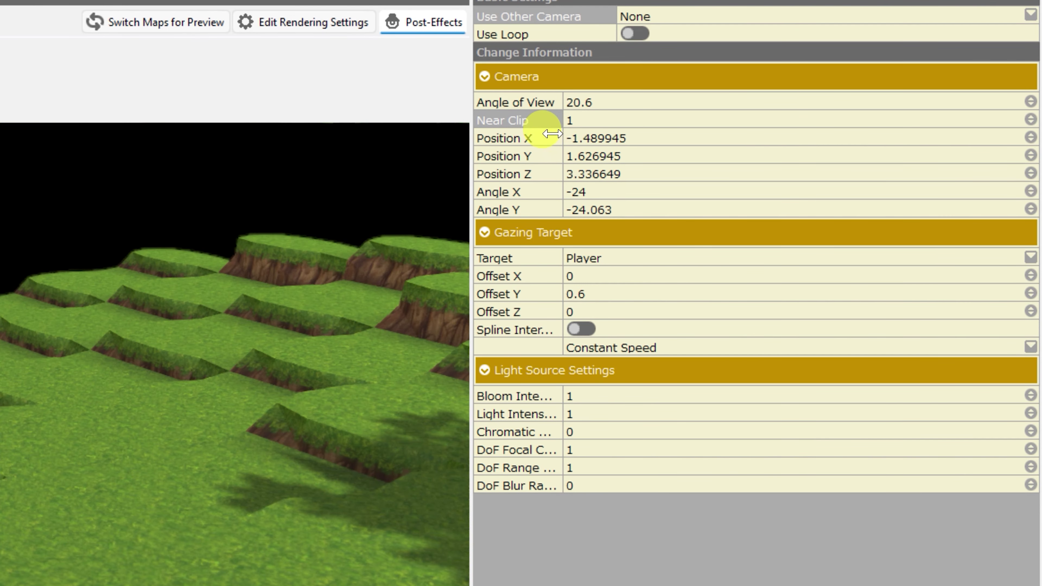
drag(185, 348, 214, 347)
drag(117, 388, 0, 525)
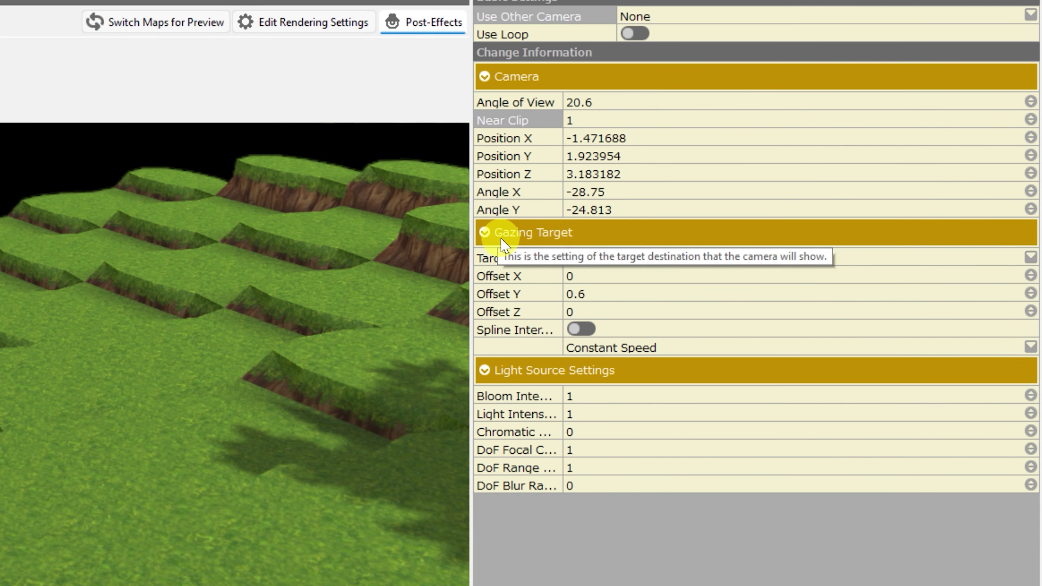
Step: Try Center of the Map and None (World Coordinates) as gazing targets, and set the offsets to X 0.5, Y 0.1, Z -0.9
click(622, 261)
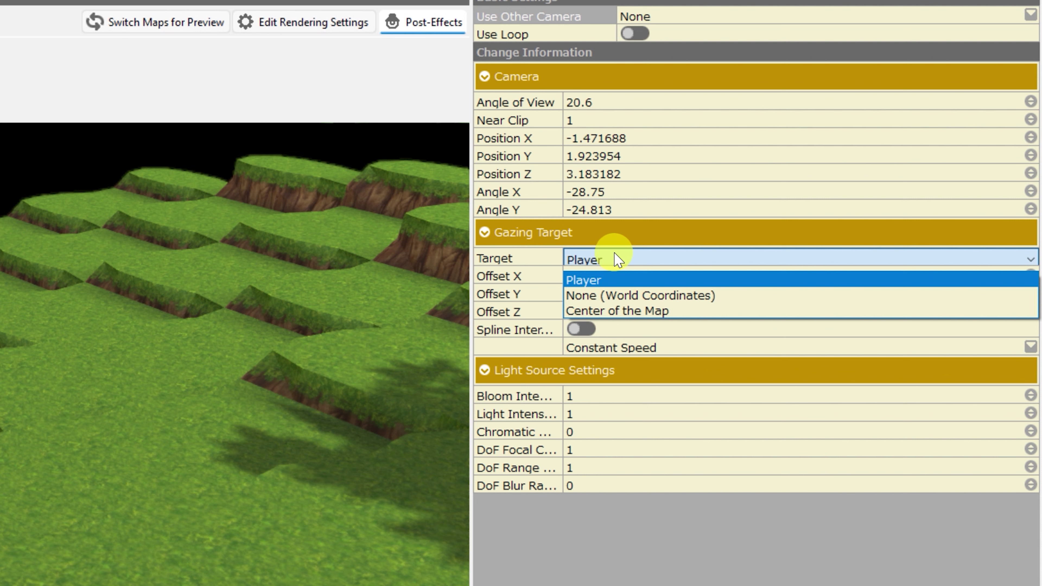
click(614, 312)
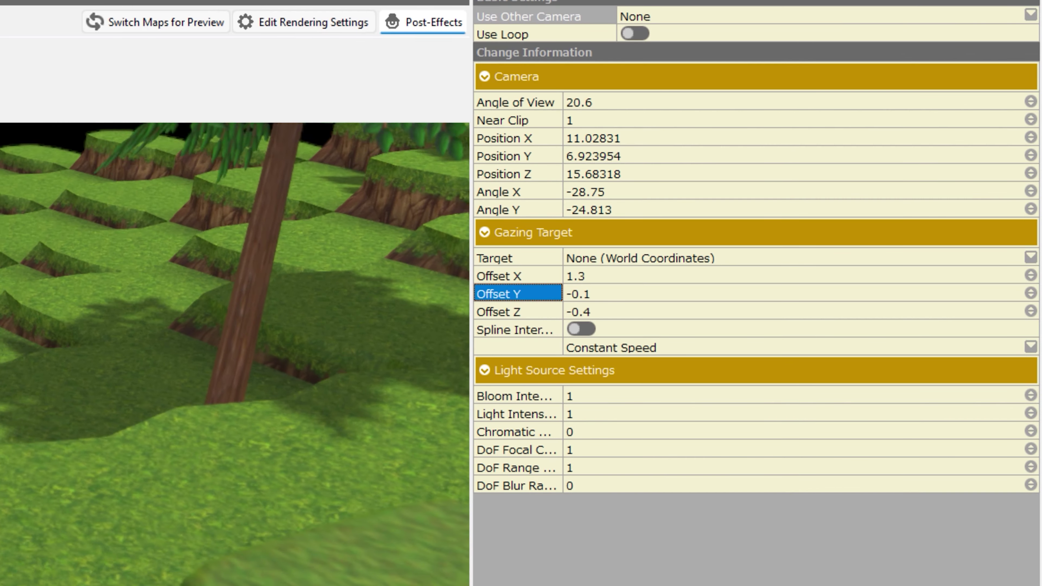
drag(513, 294, 521, 332)
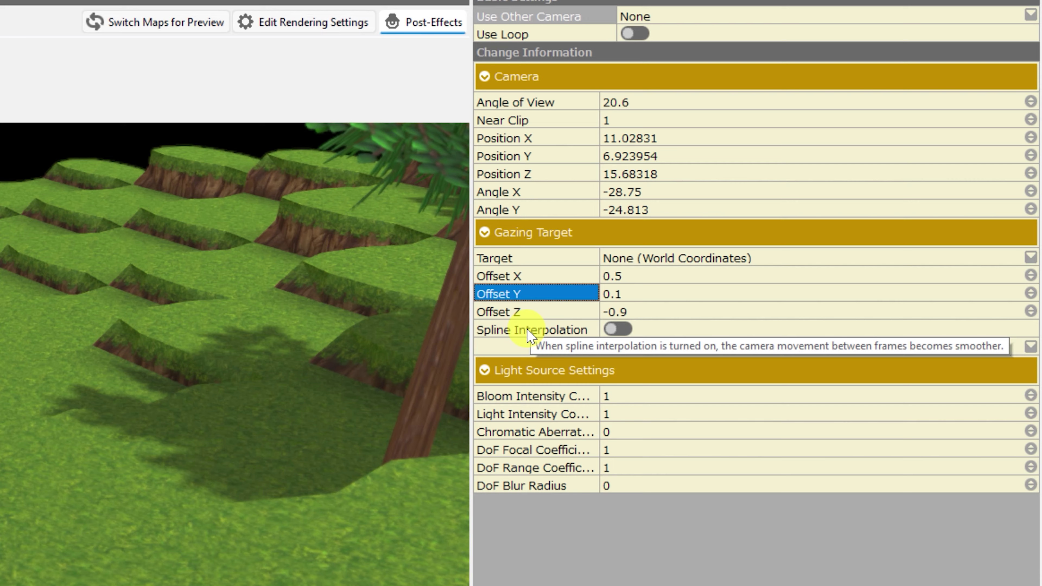
Step: Turn on Spline Interpolation with Ease-in (Decel.) movement, and set the gazing target to Player
click(617, 329)
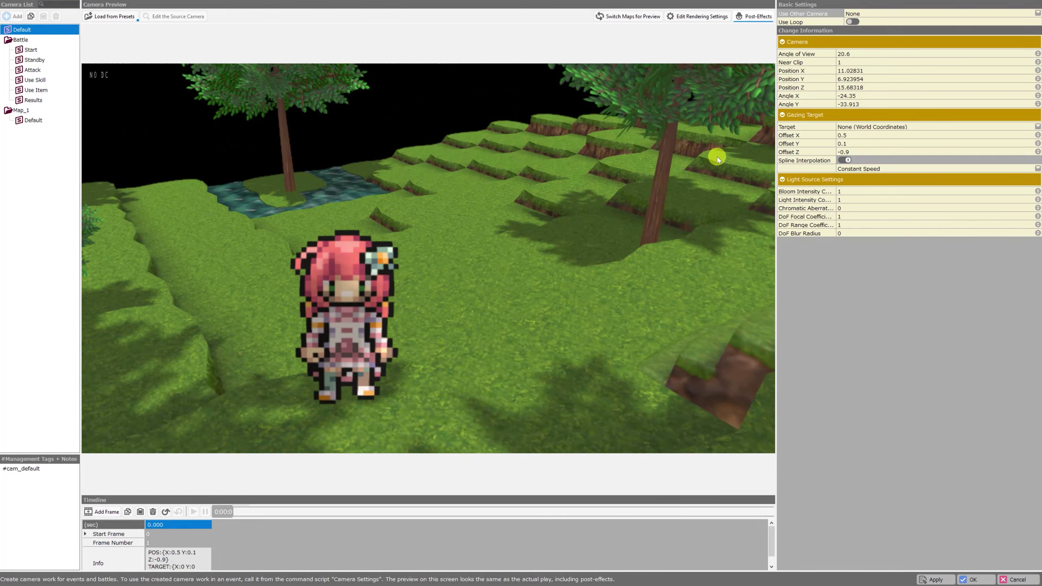
click(865, 169)
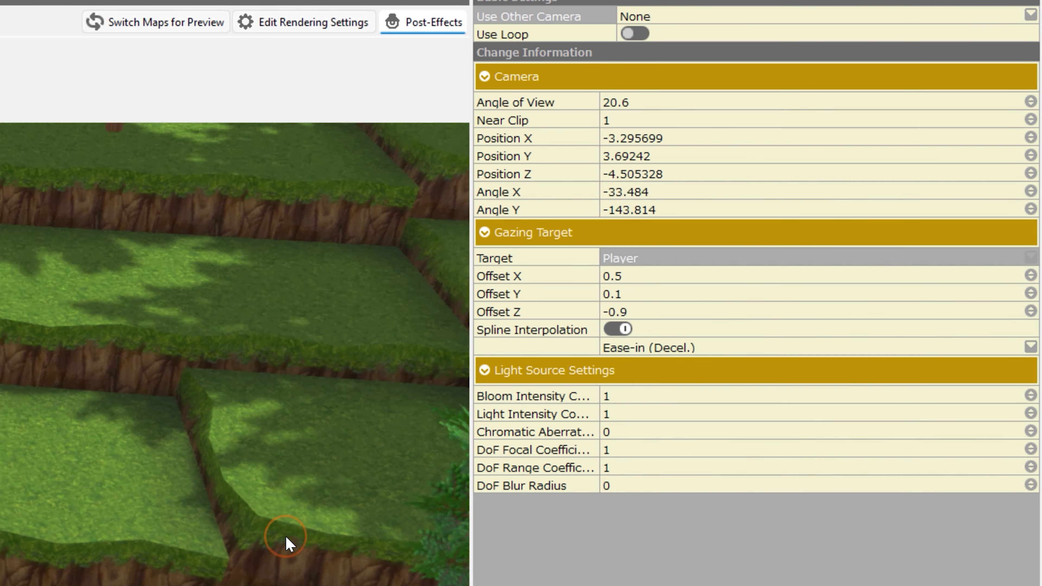
middle_drag(286, 543, 244, 431)
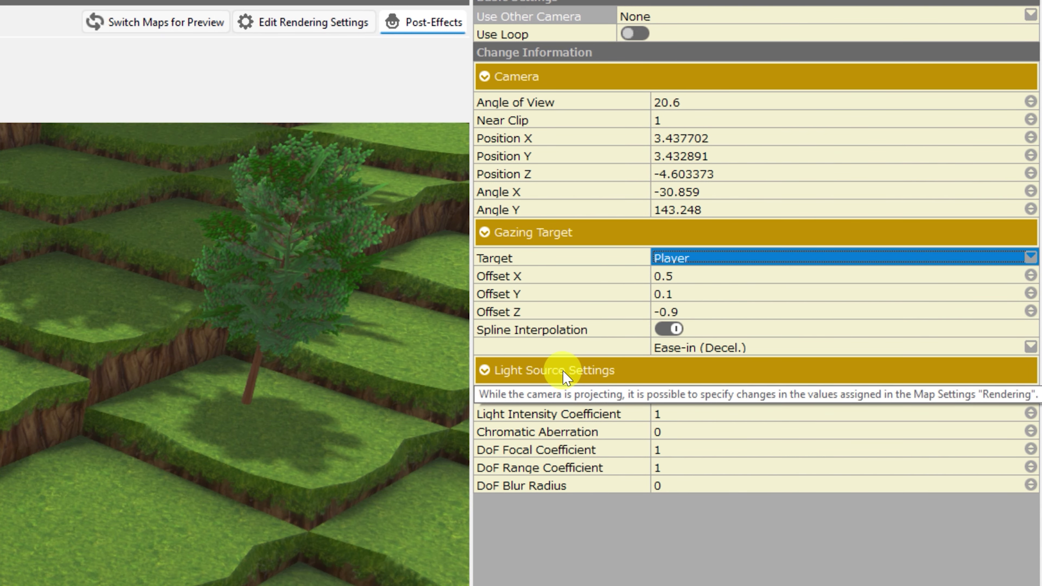
Step: Read the descriptions of the light source coefficients and chromatic aberration, and turn the camera around the player
mouse_move(598, 397)
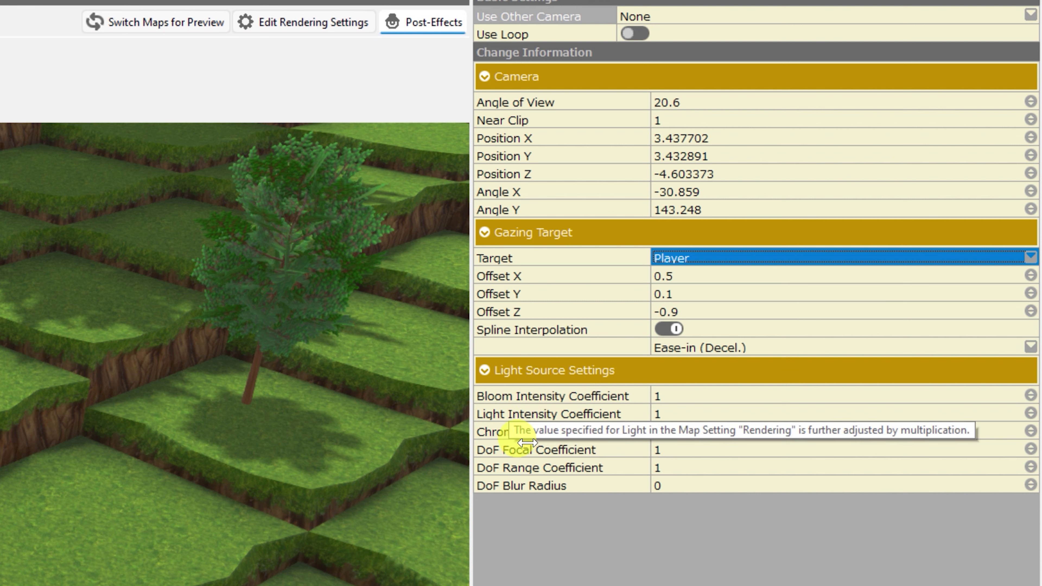
mouse_move(553, 435)
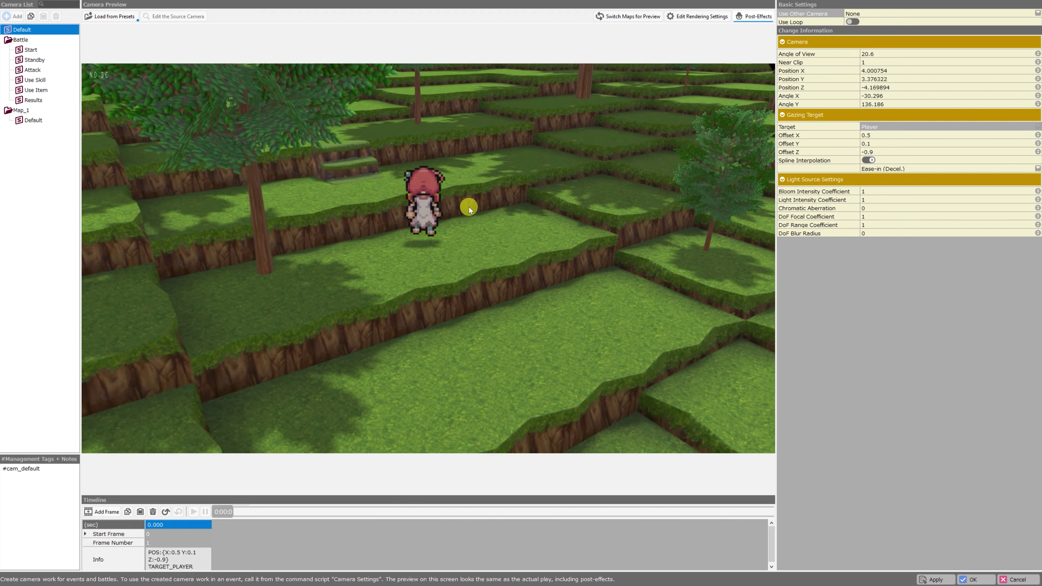
drag(469, 207, 397, 215)
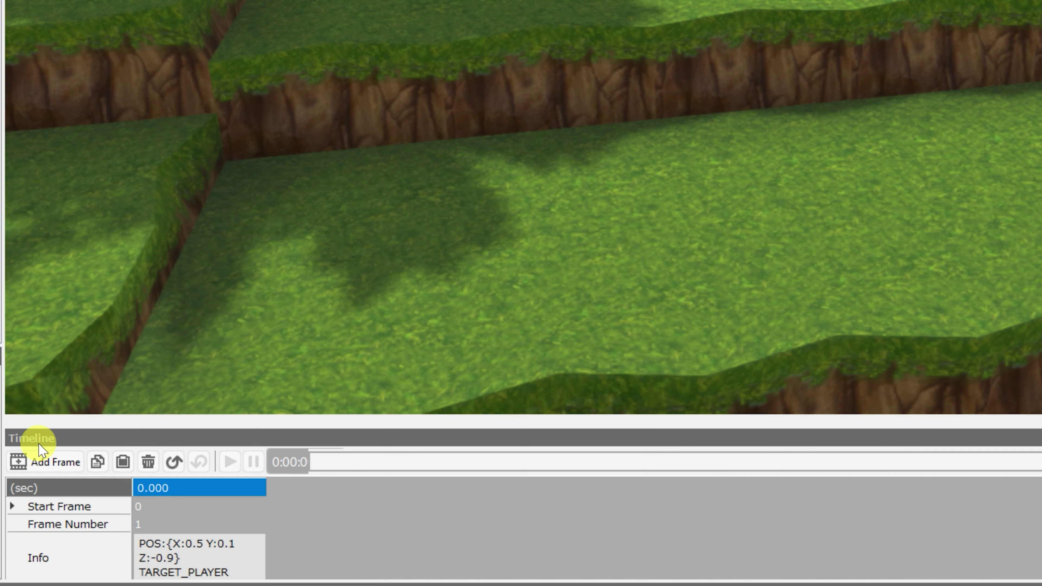
Step: Turn on Use Loop for the Default camera and select the Battle folder in the camera list
click(37, 465)
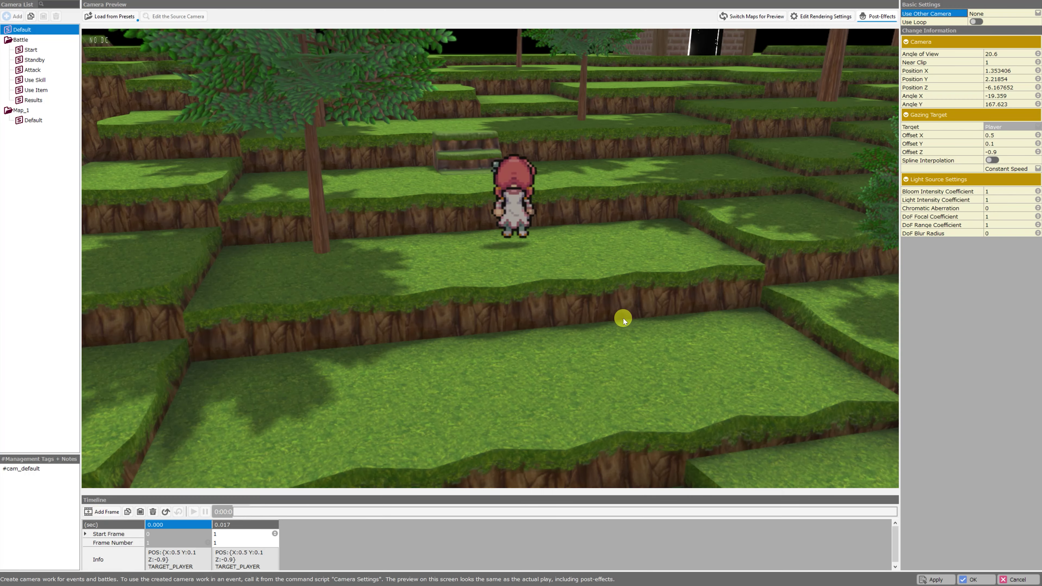
middle_drag(624, 318, 562, 336)
drag(562, 337, 919, 122)
click(976, 23)
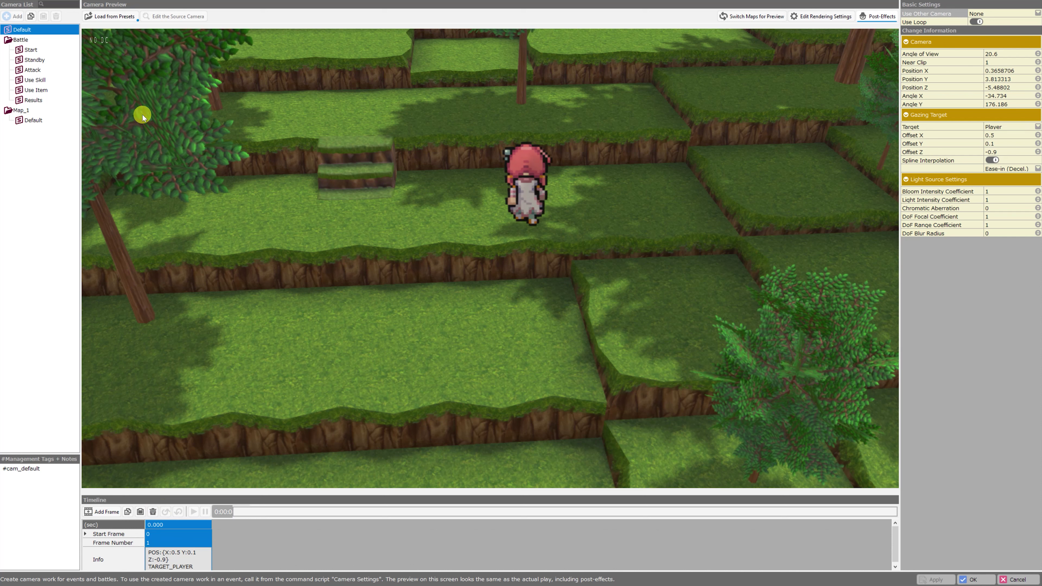
click(23, 40)
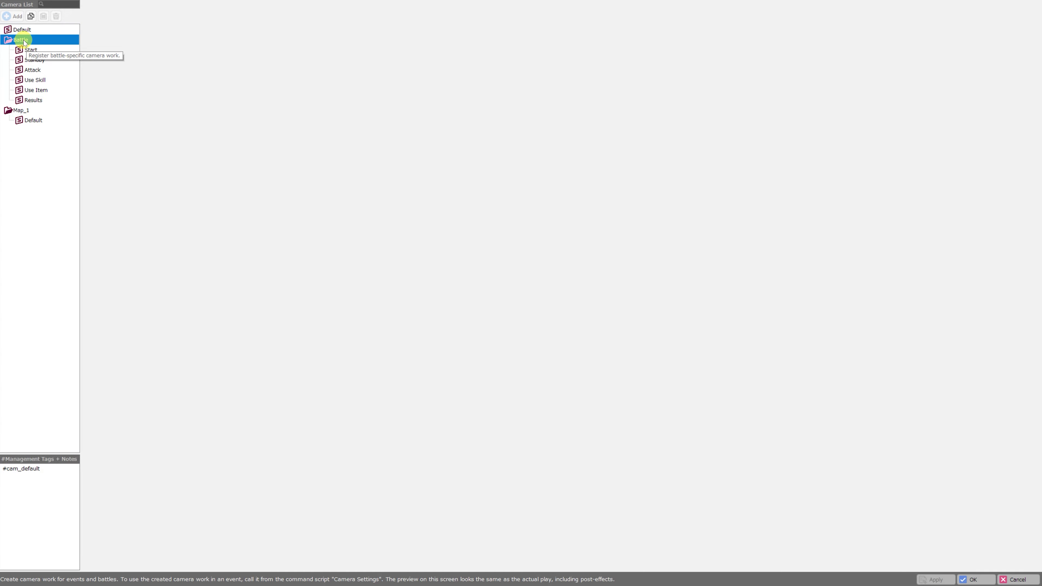
Step: Open the battle Start camera and turn it around the battlefield in the preview
click(29, 50)
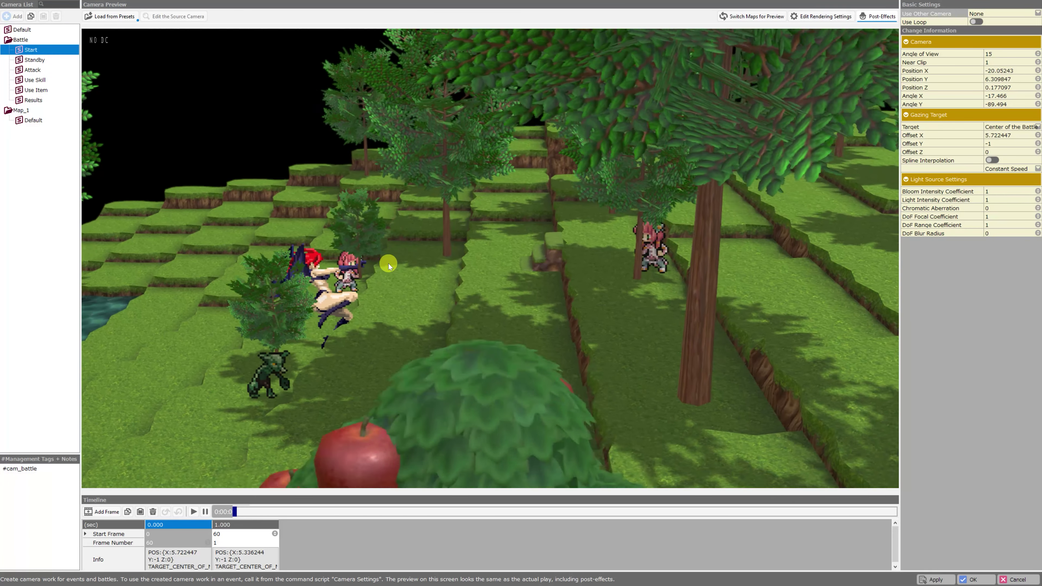
right_drag(388, 264, 333, 263)
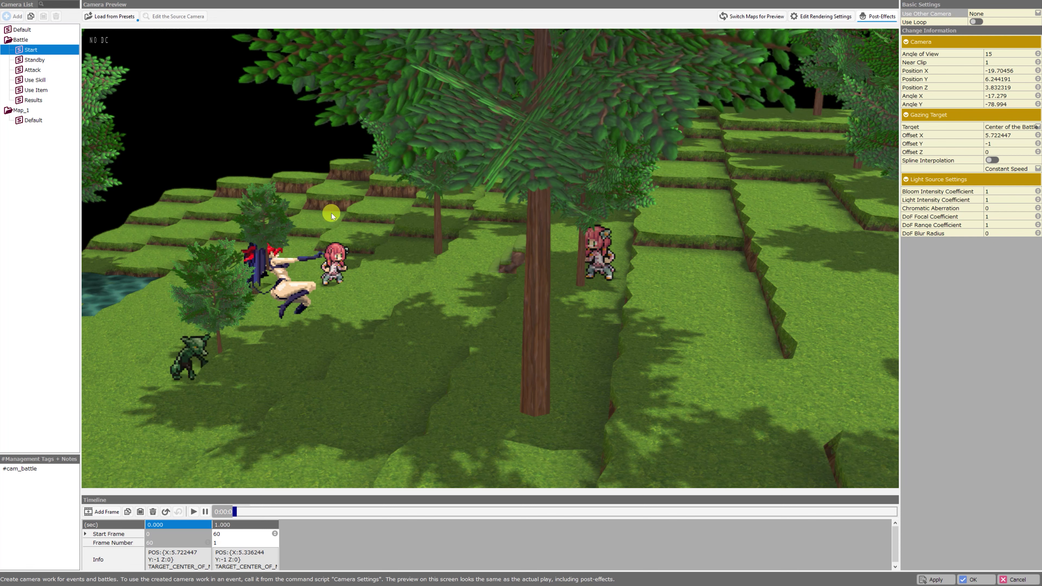
mouse_move(404, 302)
right_down()
mouse_move(383, 293)
mouse_move(392, 295)
right_up()
Step: Go through the Standby, Attack, Use Skill and Use Item battle cameras, and turn the Results camera around the battlefield
click(35, 60)
click(33, 70)
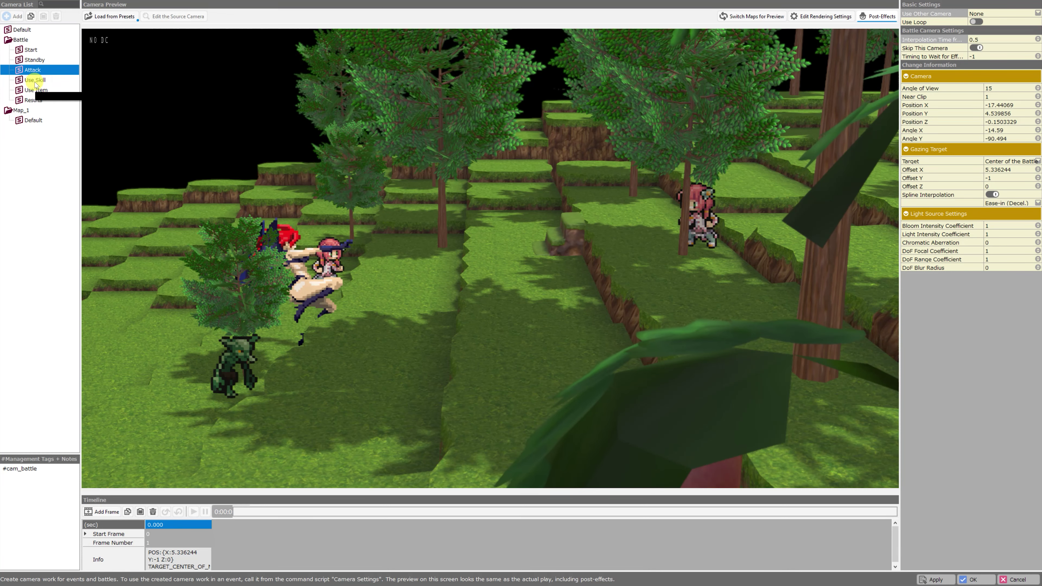
click(35, 80)
click(36, 91)
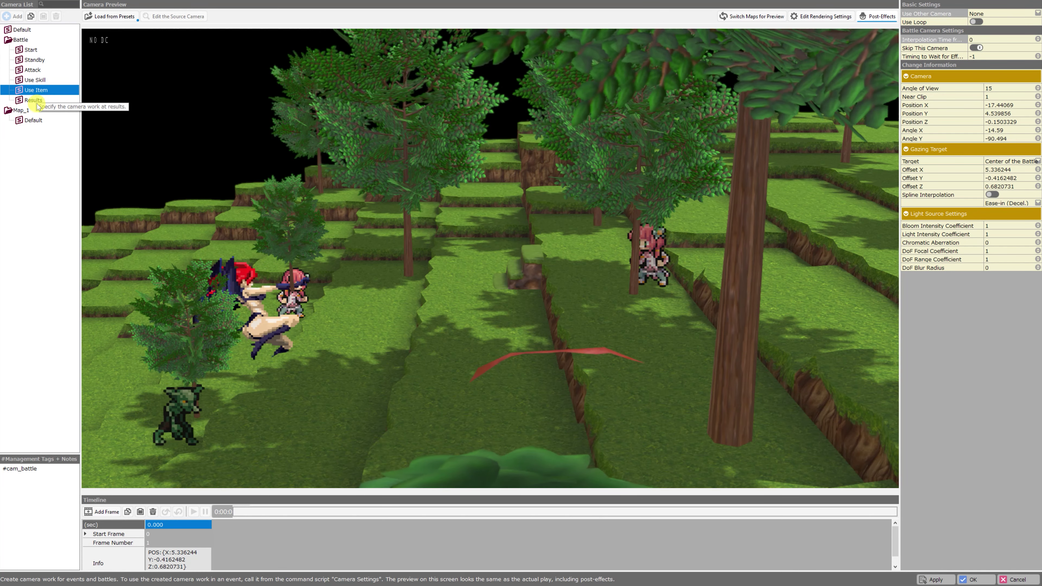
click(34, 101)
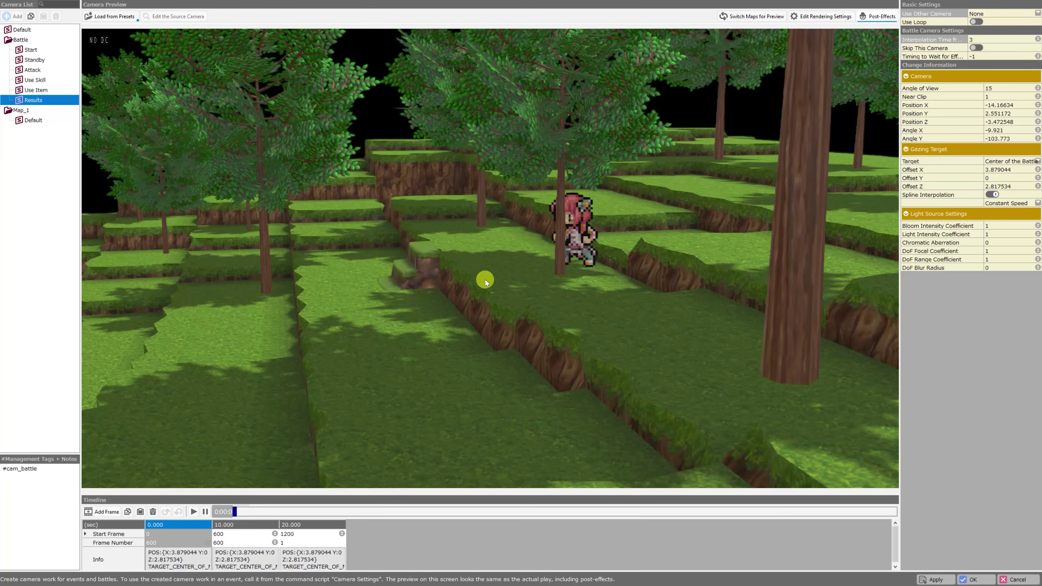
drag(469, 267, 562, 343)
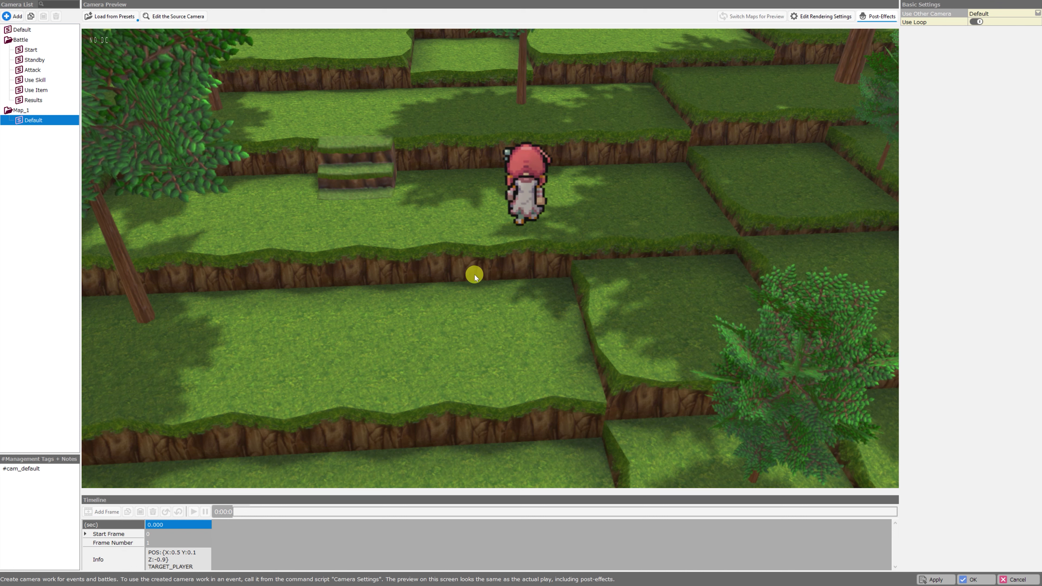
Step: Add a camera named cam2 with the management tag #ashcam to Map_1, and compare it with the map's Default camera
click(13, 17)
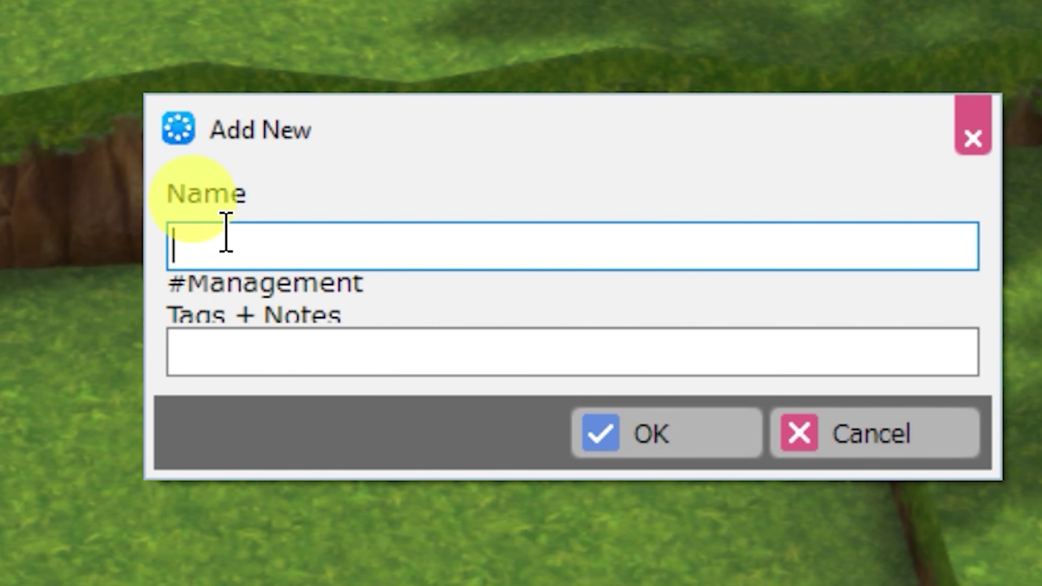
click(298, 354)
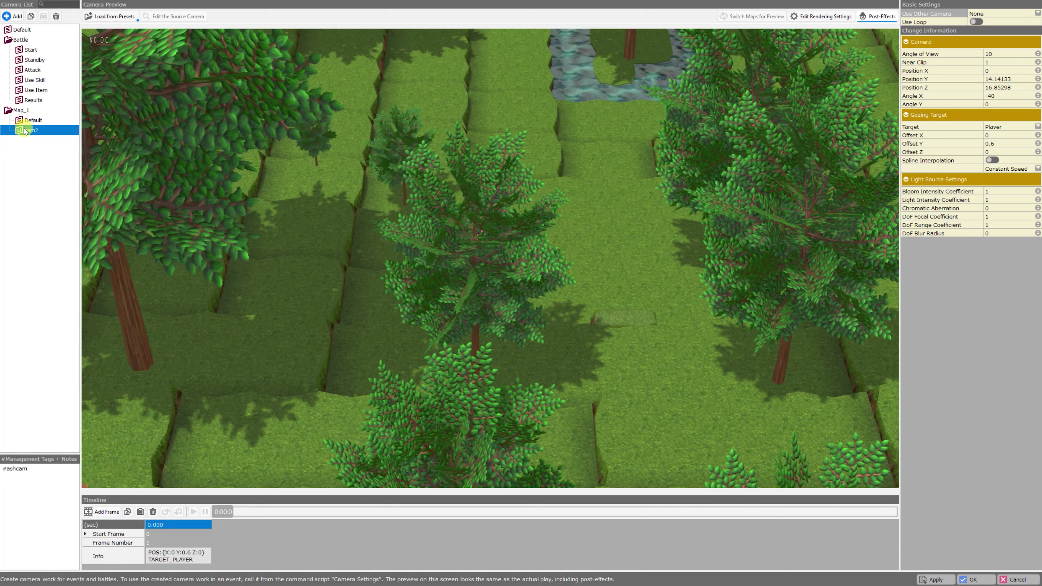
click(33, 121)
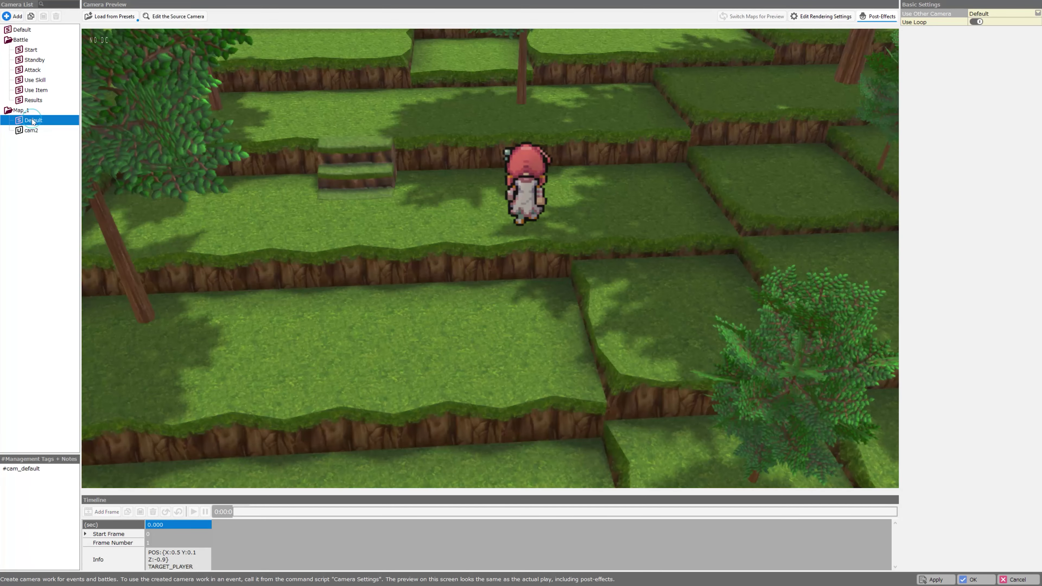
click(31, 130)
Step: Turn the cam2 camera to look down on the player from behind, and select its timeline frame at 0.000
right_drag(290, 178, 496, 216)
drag(496, 218, 256, 435)
click(172, 548)
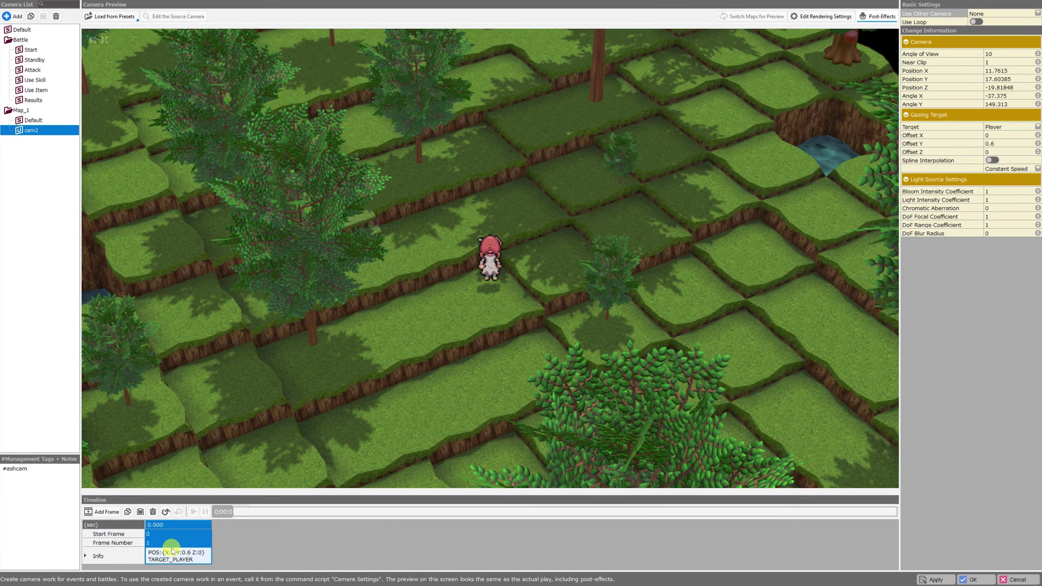
click(128, 563)
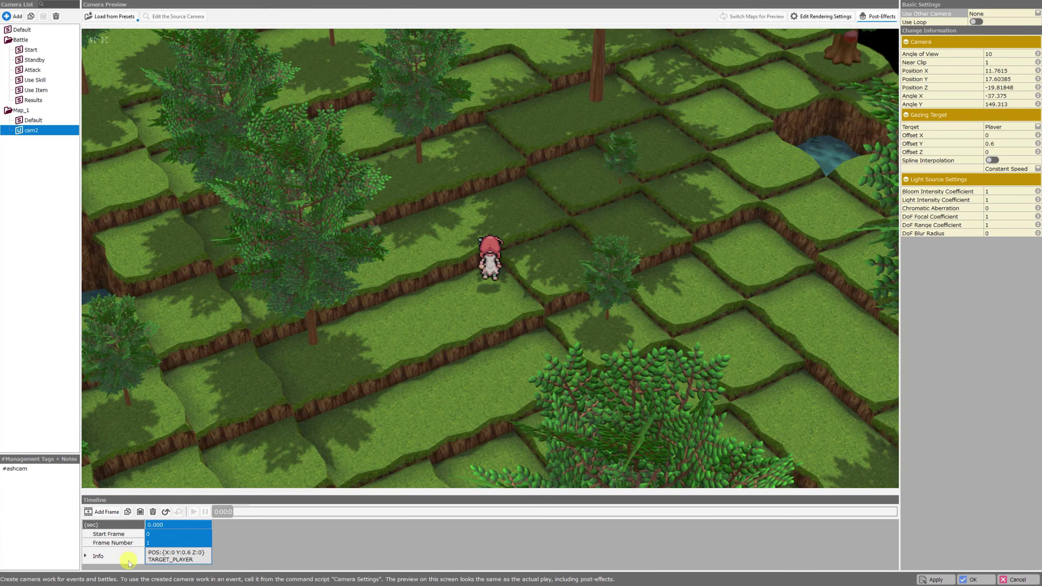
click(182, 544)
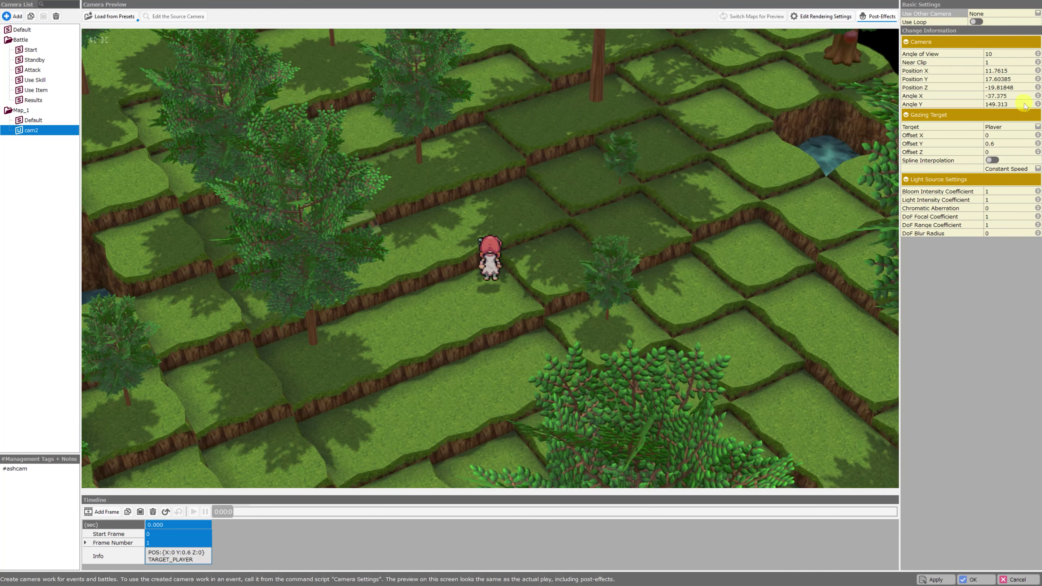
Step: Move the cam2 camera close to the player and turn it to about X -14, Y -74 degrees
scroll(567, 262, up, 5)
right_drag(563, 247, 124, 221)
drag(642, 209, 361, 184)
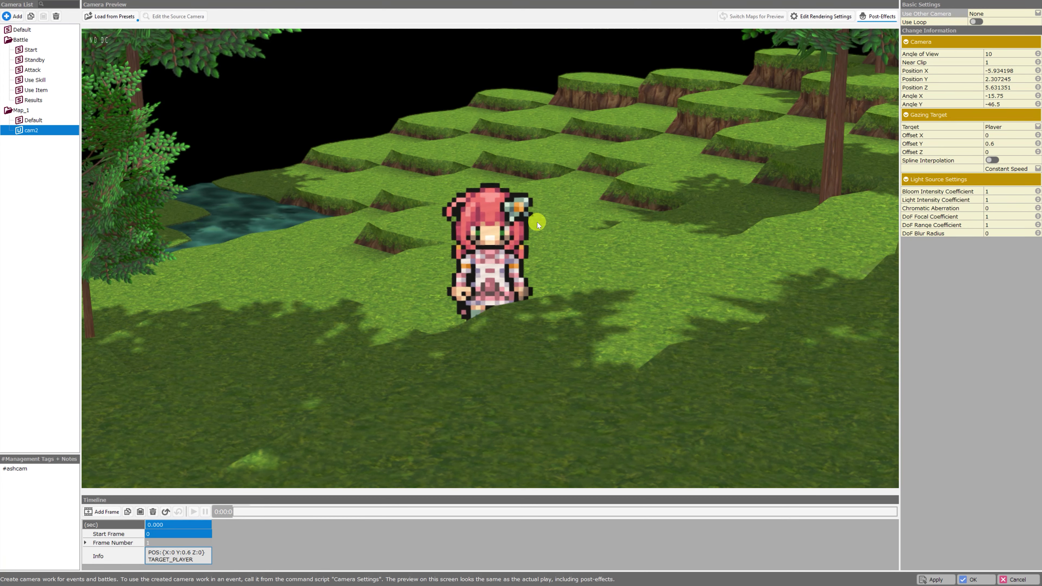
drag(537, 223, 735, 209)
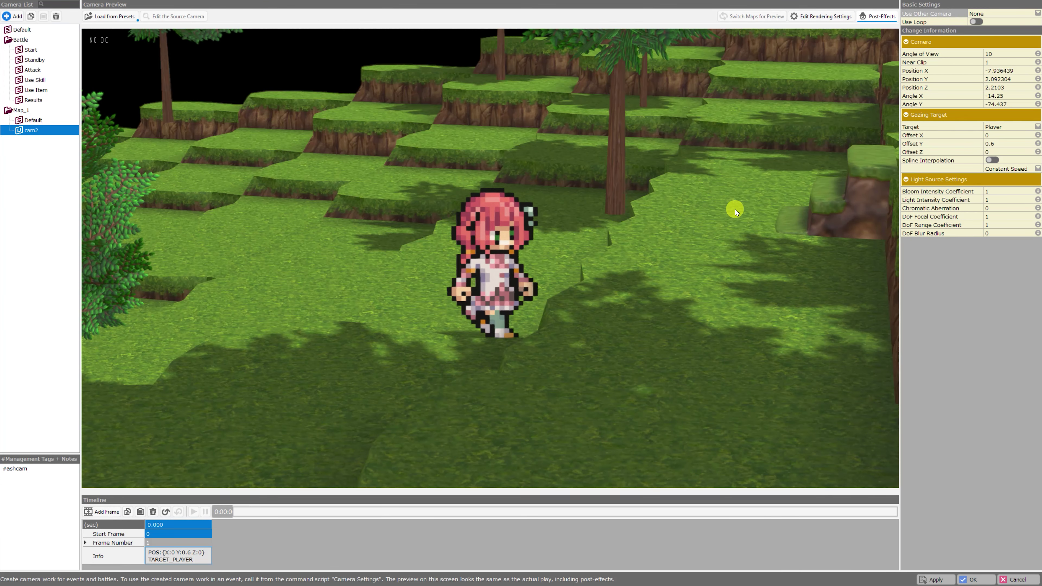